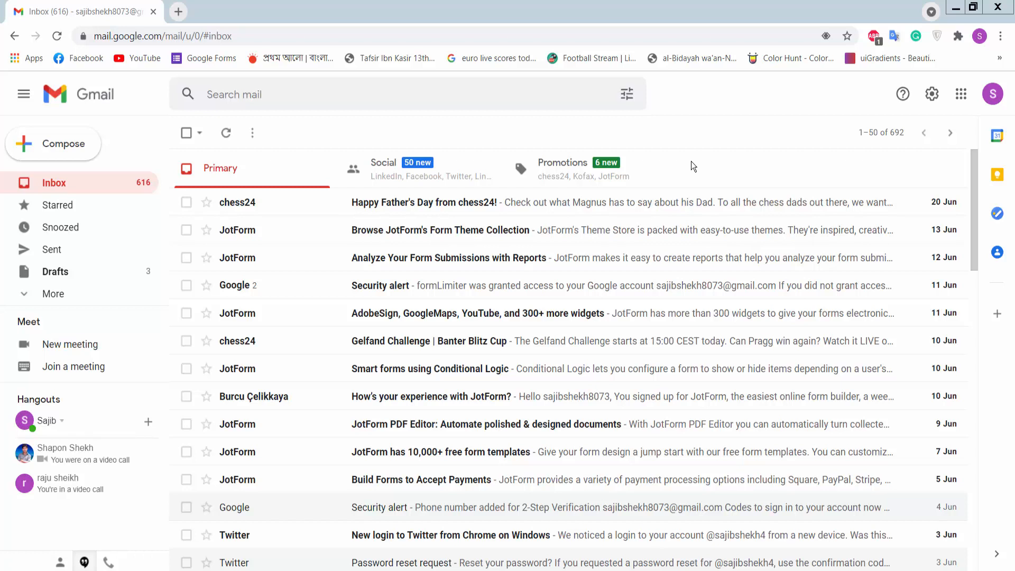
- Switch from Gmail to Google Forms and create a new blank form
left_click(963, 98)
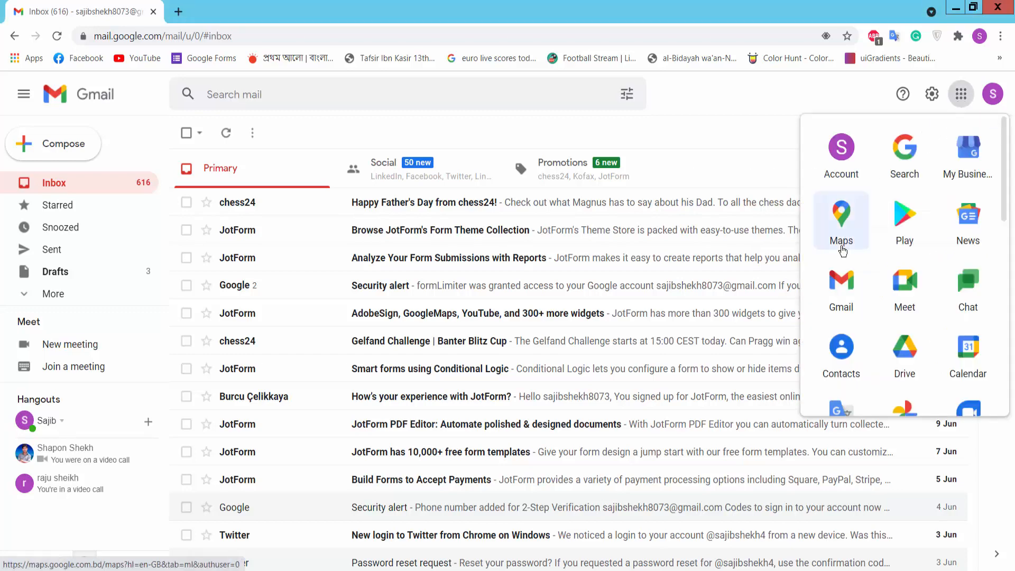
scroll(846, 222, "down", 6)
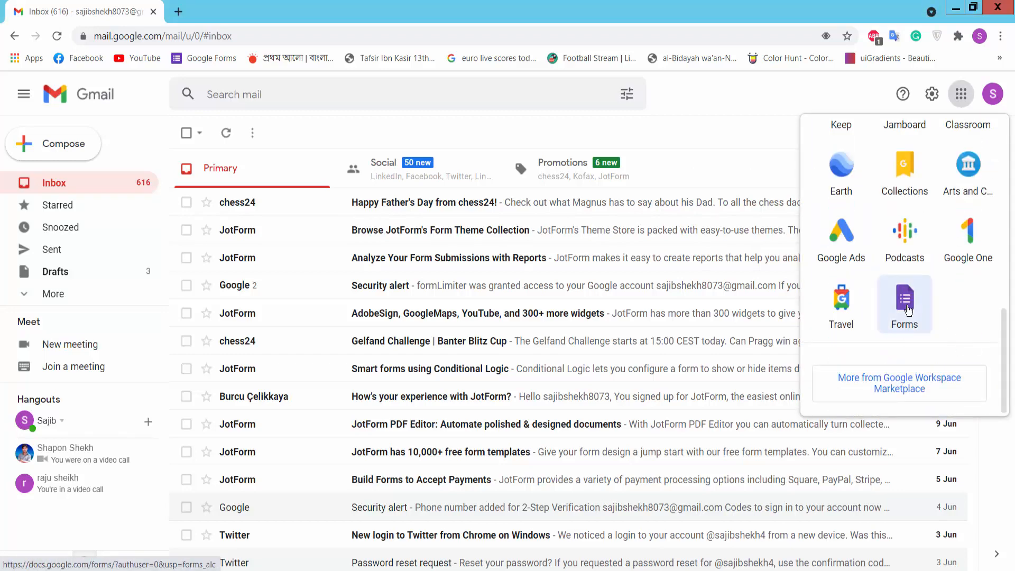
left_click(904, 301)
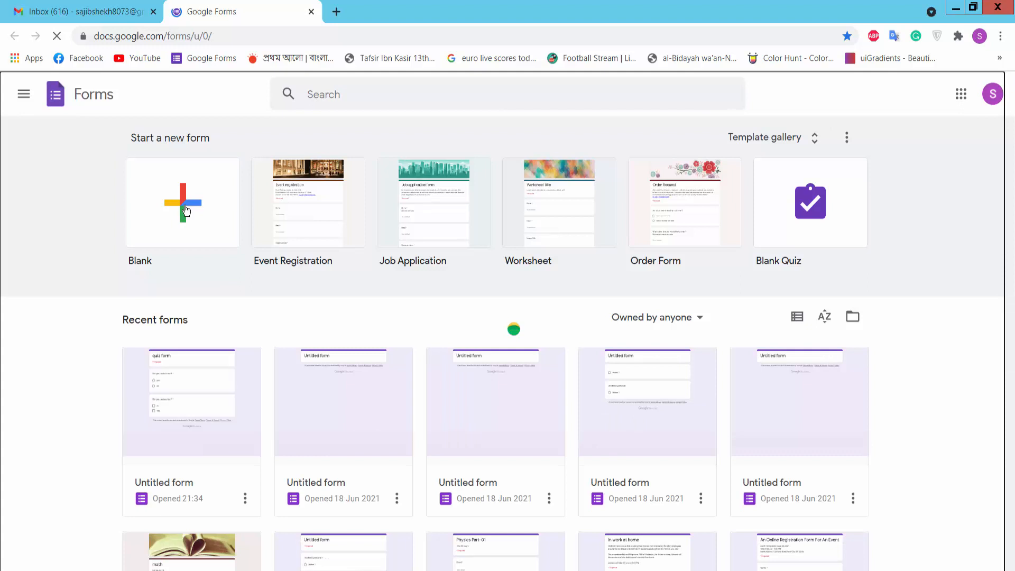
left_click(185, 210)
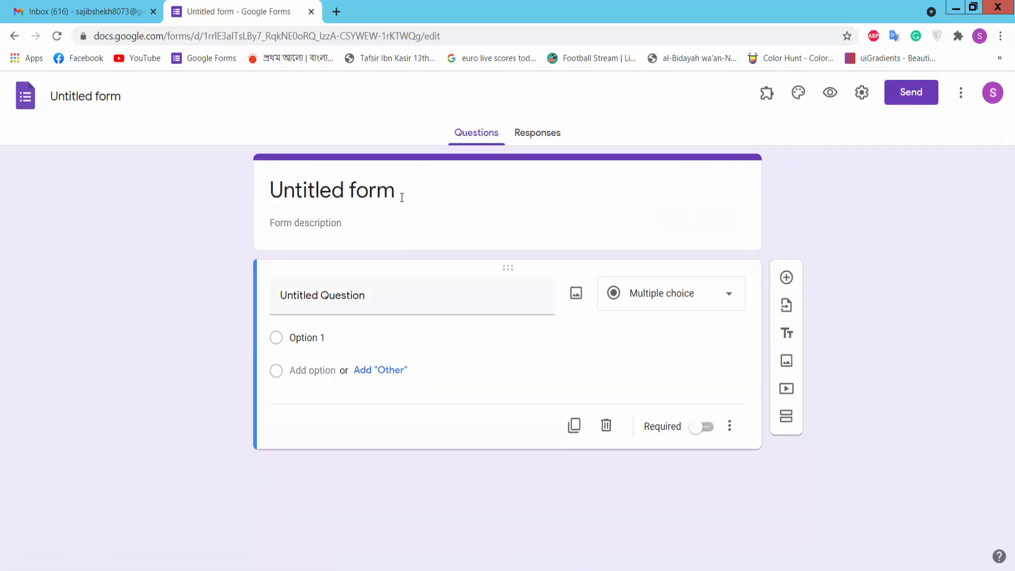
- Replace the form title with "General Mathematics", copied from the Notepad file "Google form work"
left_click(402, 197)
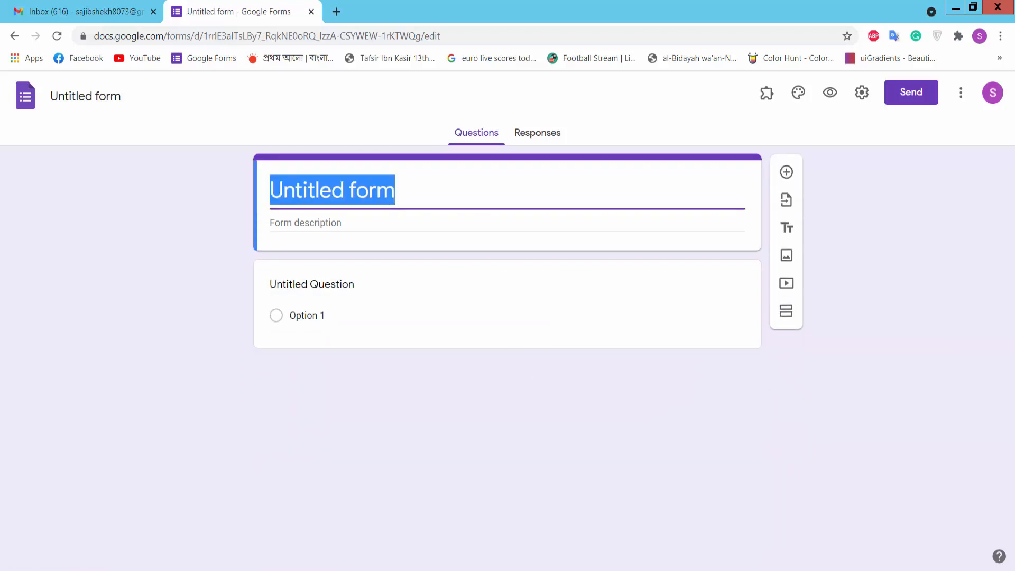
left_click(370, 570)
left_click(445, 520)
left_click_drag(640, 109, 538, 108)
key("ctrl+c")
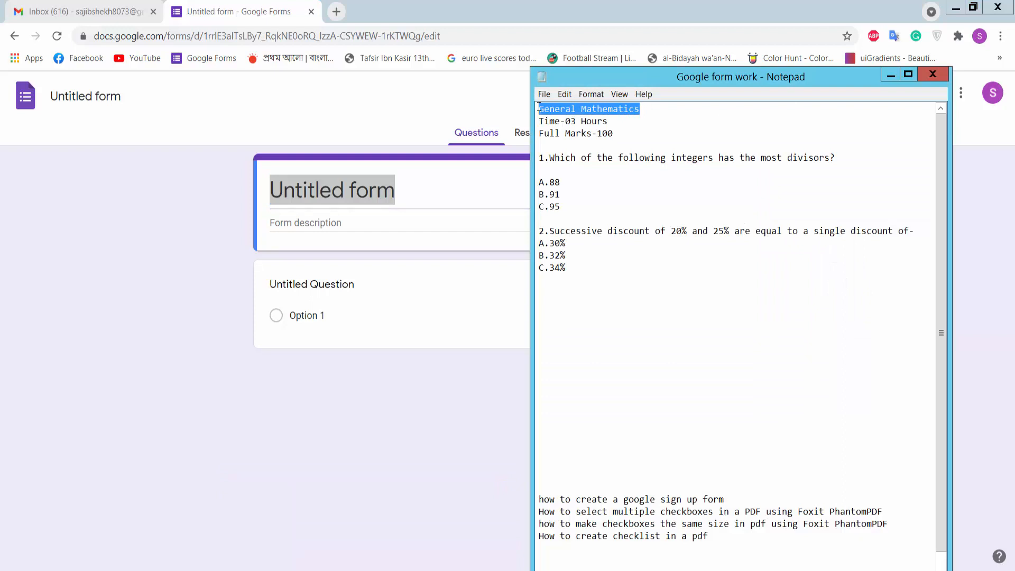
left_click(426, 200)
left_click_drag(415, 193, 258, 193)
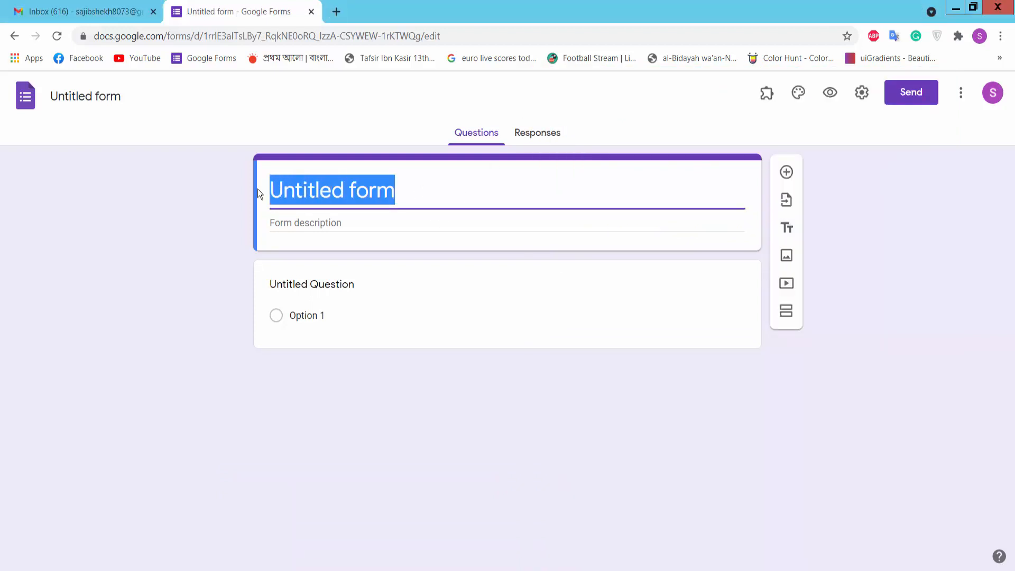
key("ctrl+v")
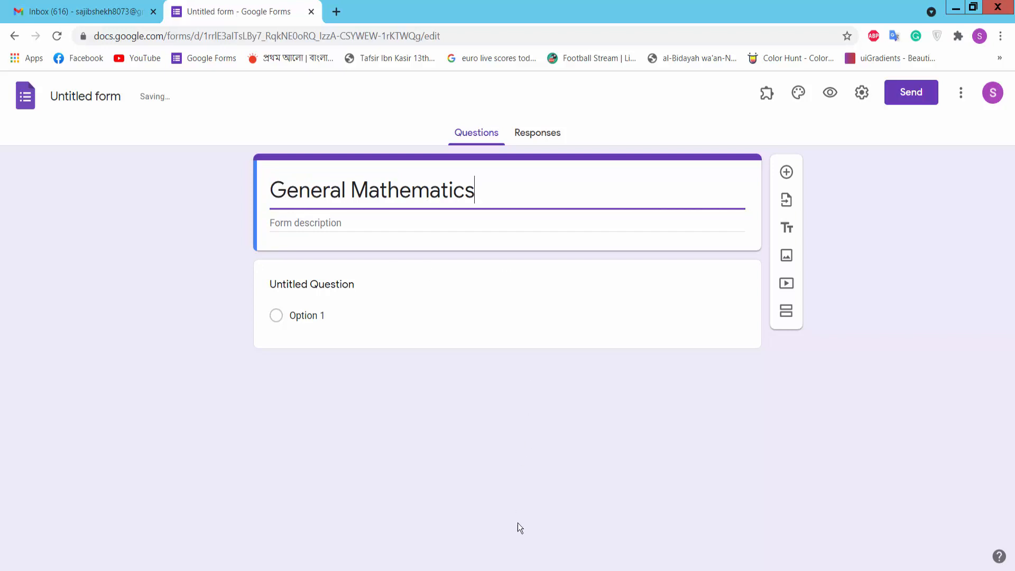
- Copy "Time-03 Hours" and "Full Marks-100" from the Notepad file into the form description
key("alt+Tab")
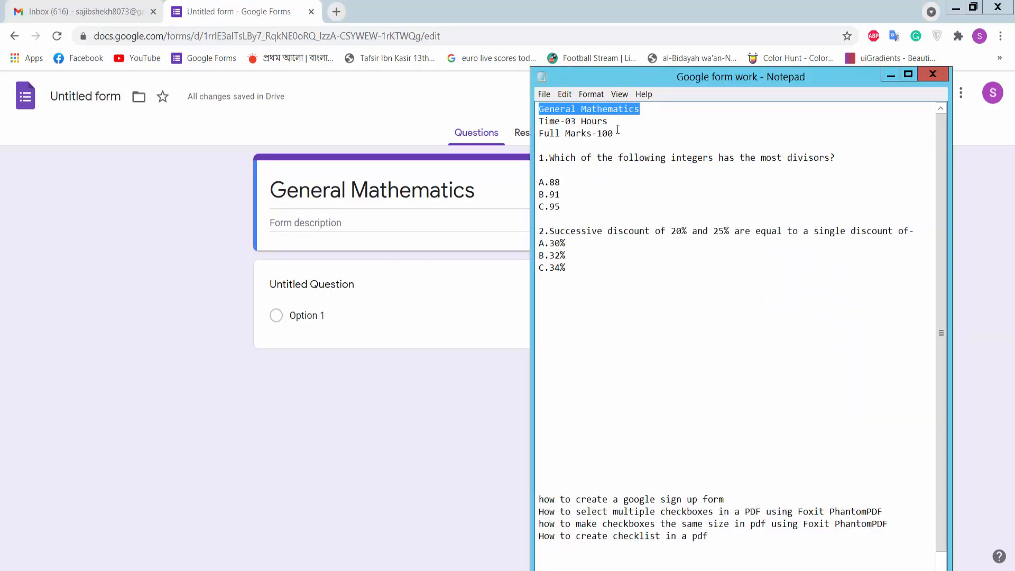
left_click_drag(615, 134, 529, 121)
key("ctrl+c")
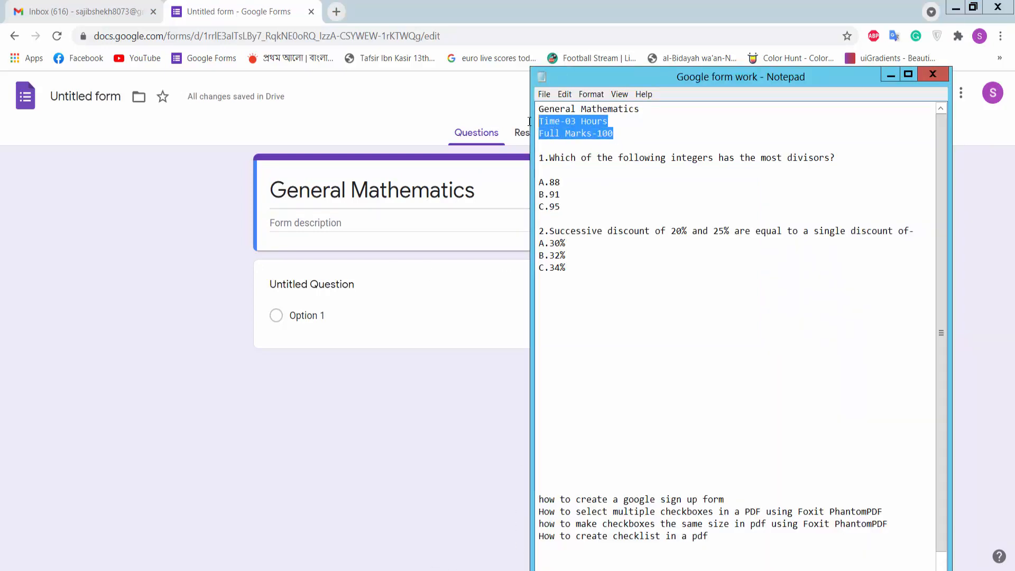
left_click(321, 225)
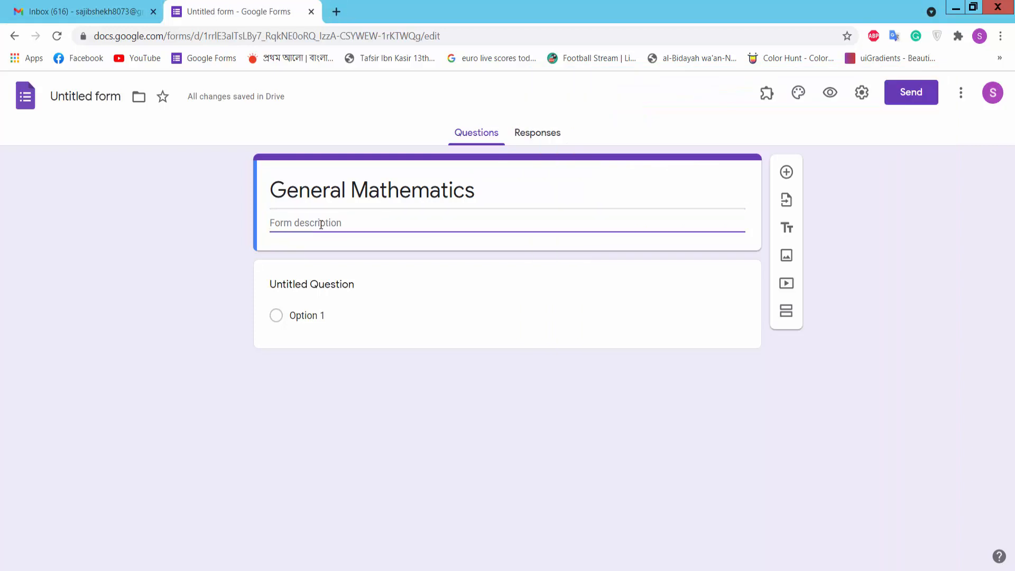
key("ctrl+v")
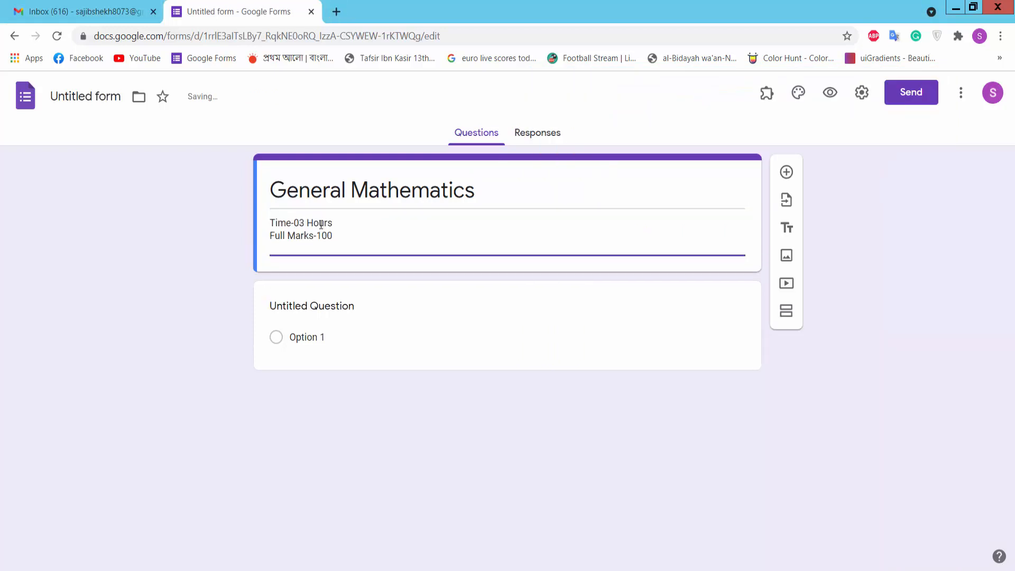
- Turn the untitled question into a required short-answer question titled "Name"
left_click(323, 304)
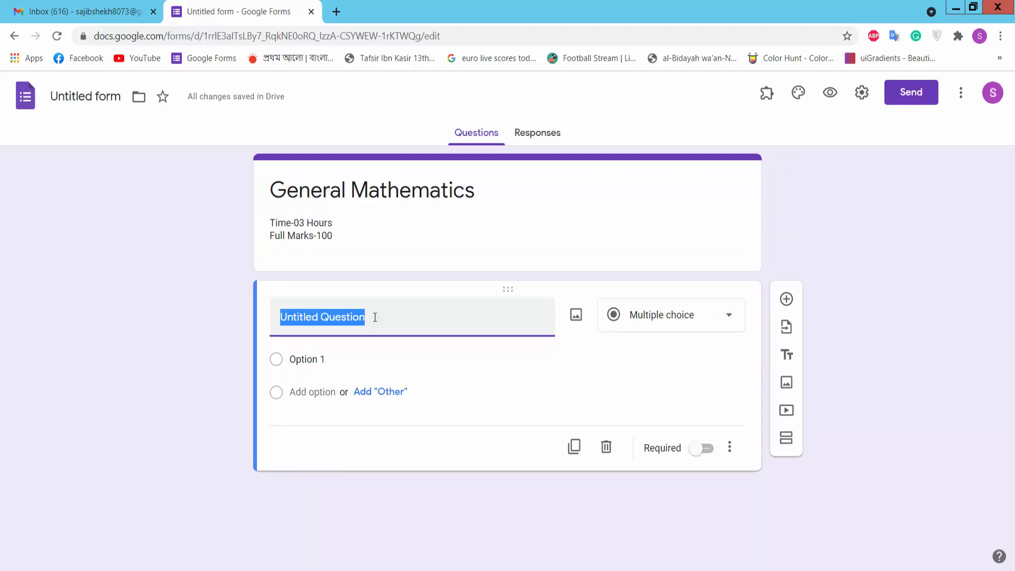
type("Name")
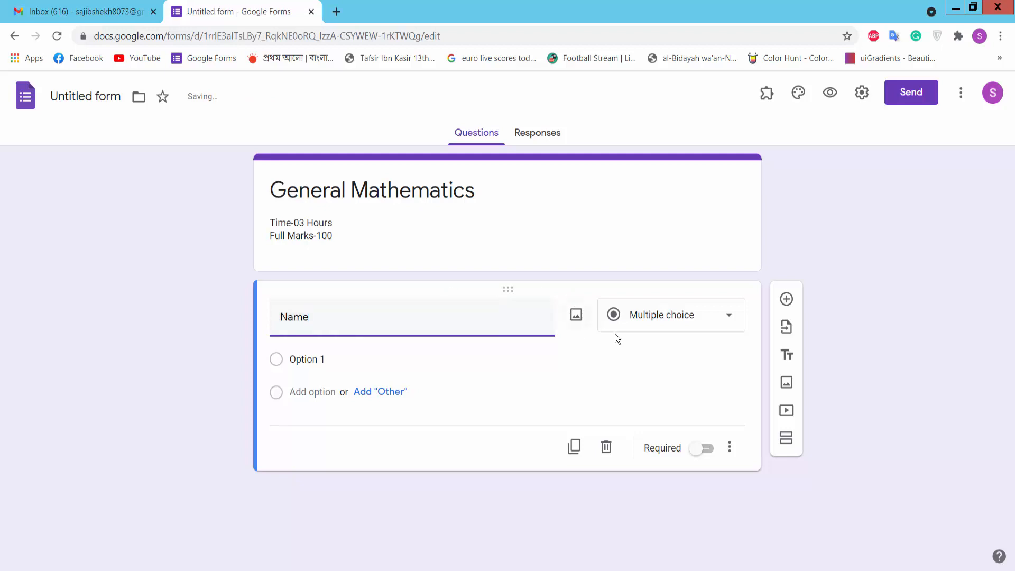
left_click(692, 320)
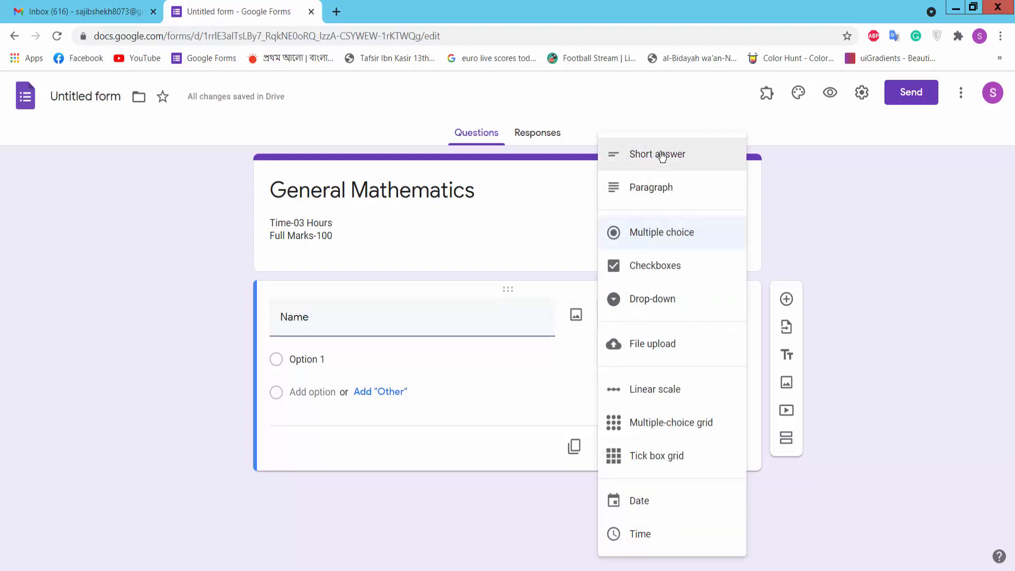
left_click(661, 153)
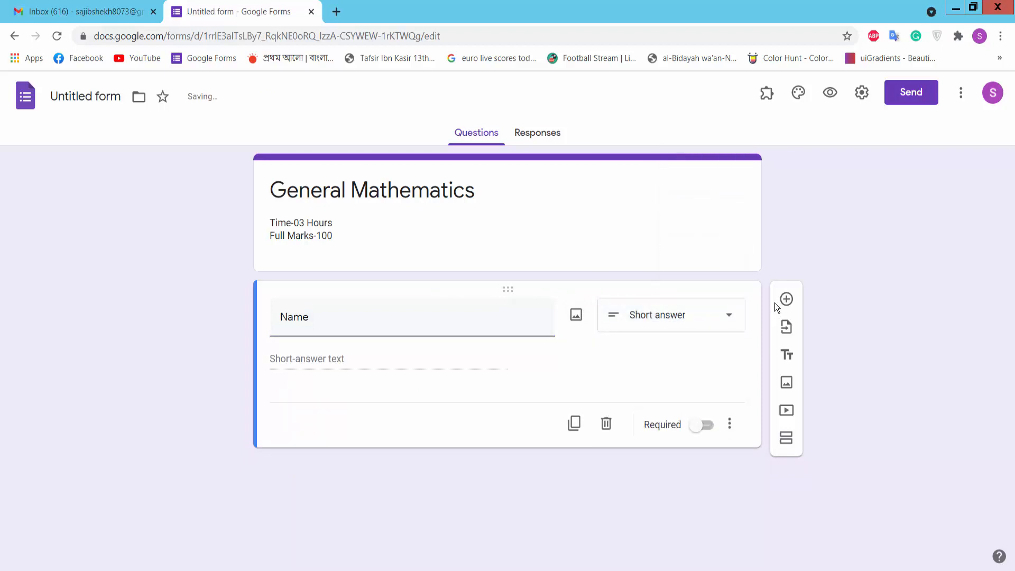
left_click(706, 425)
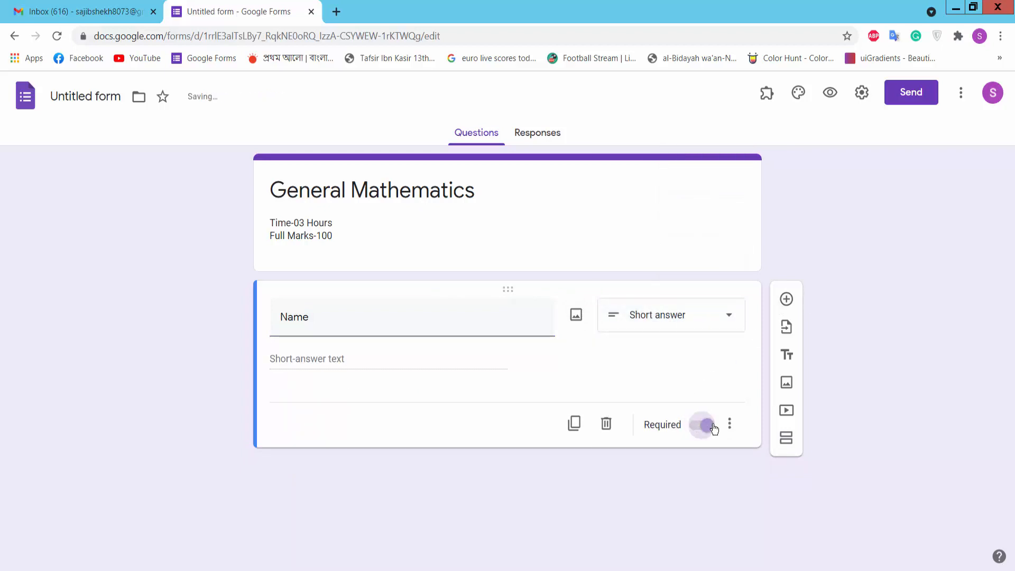
- Add a required short-answer question titled "Roll" below the Name question
left_click(786, 300)
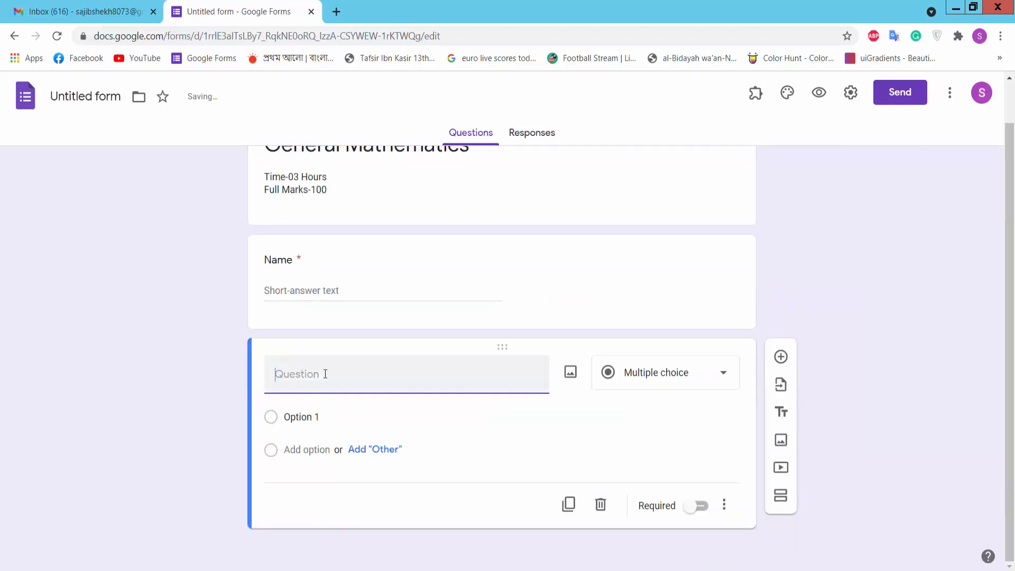
type("Roll")
left_click(699, 508)
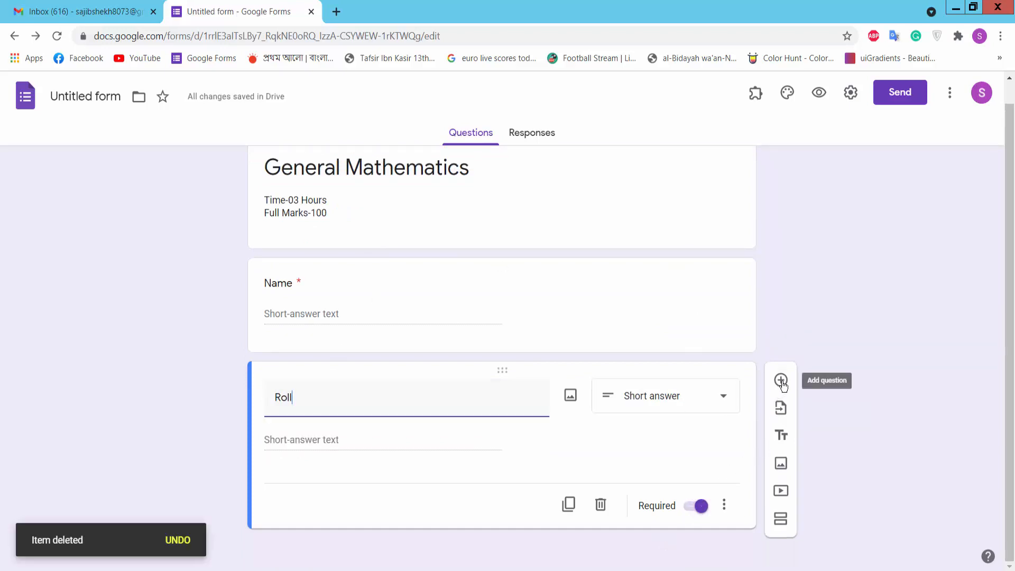
- Add a multiple-choice question reading "1.Which of the following integers has the most divisors?" below the Roll question
left_click(781, 381)
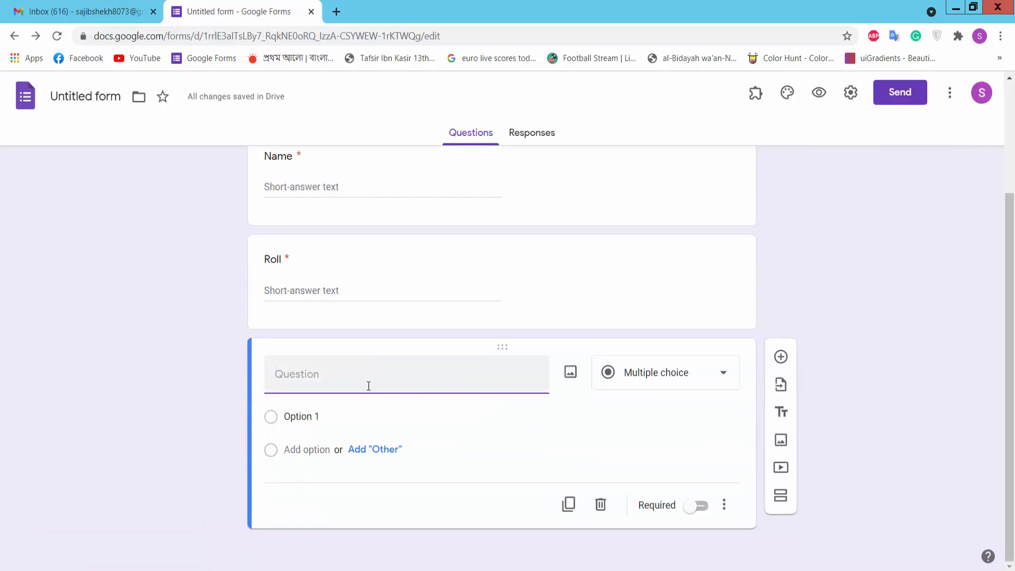
type("1.Which of the following integers has the most divisors?")
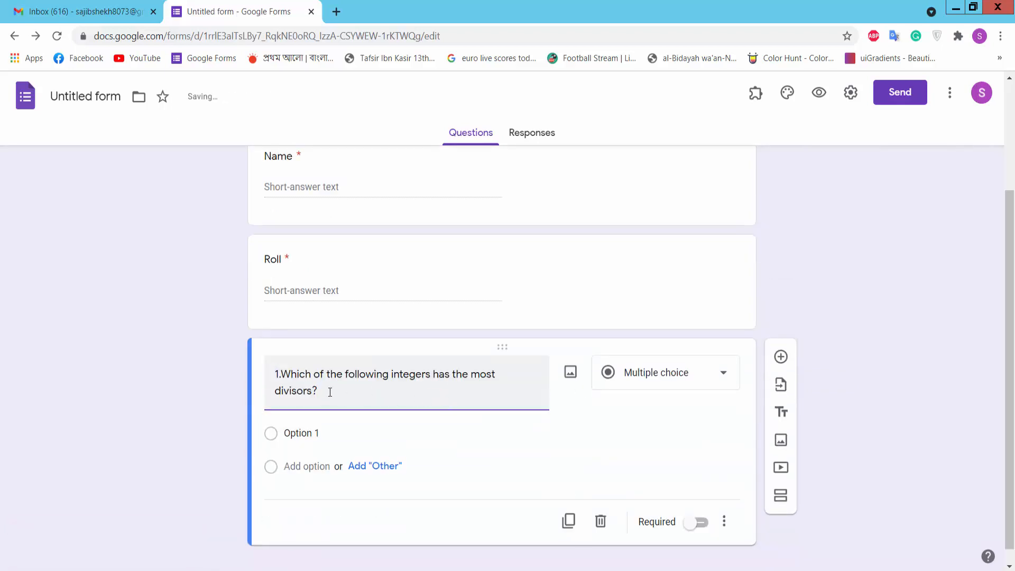
left_click(690, 381)
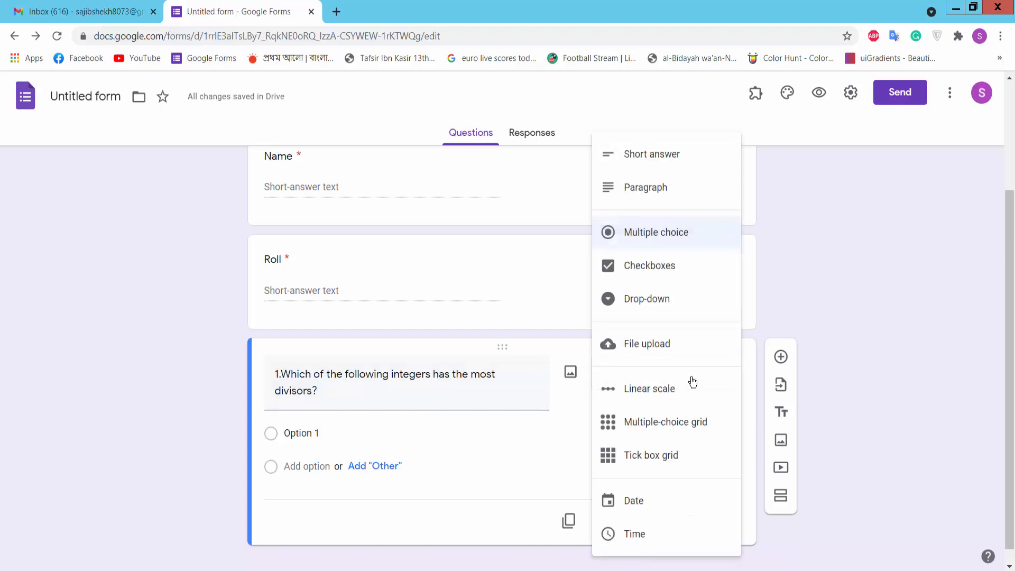
left_click(678, 231)
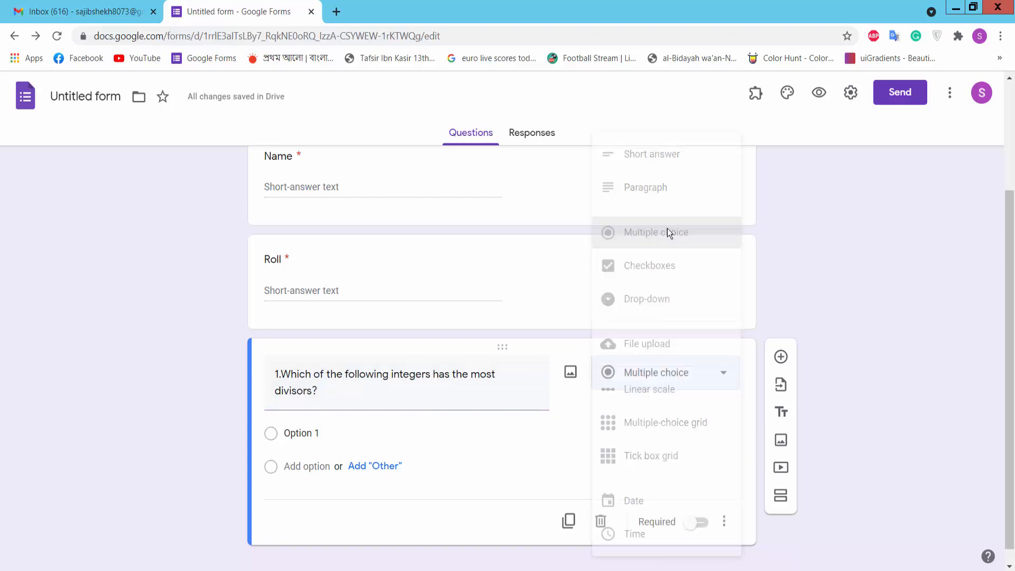
- Replace the first answer option of the divisors question with "A.88", copied from the Notepad file
left_click(304, 434)
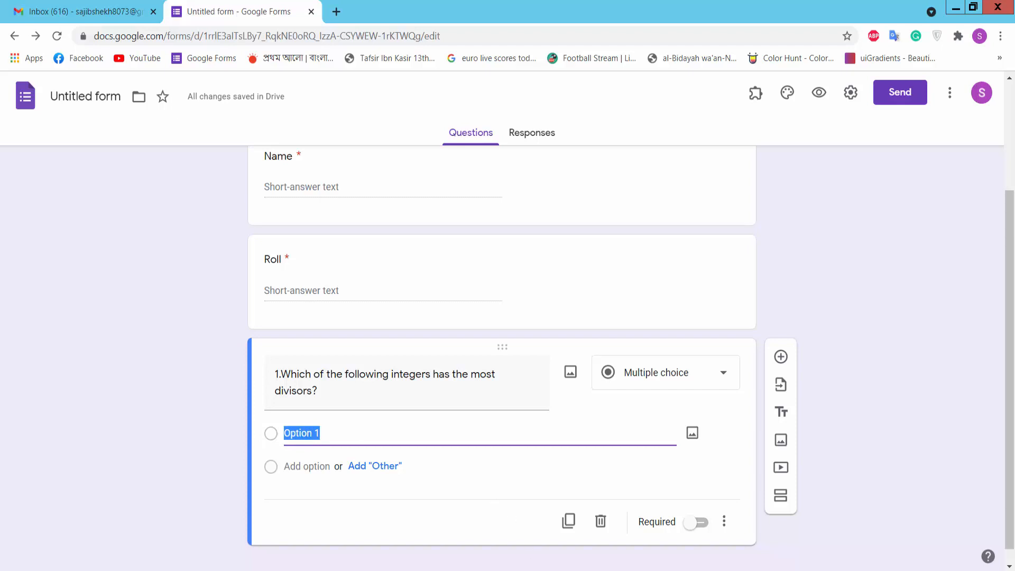
key("alt+Tab")
left_click_drag(570, 179, 507, 188)
key("ctrl+c")
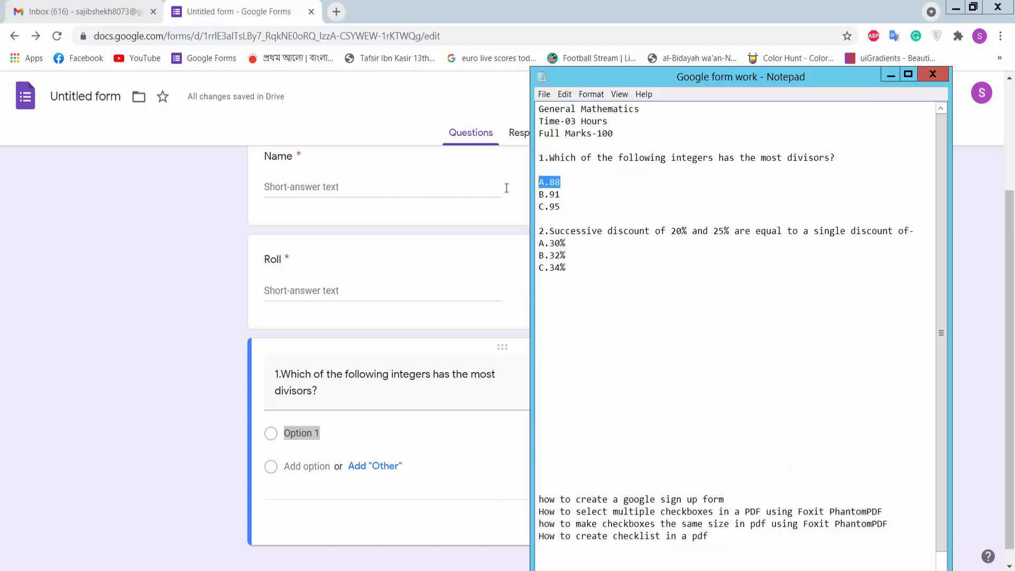
left_click(307, 437)
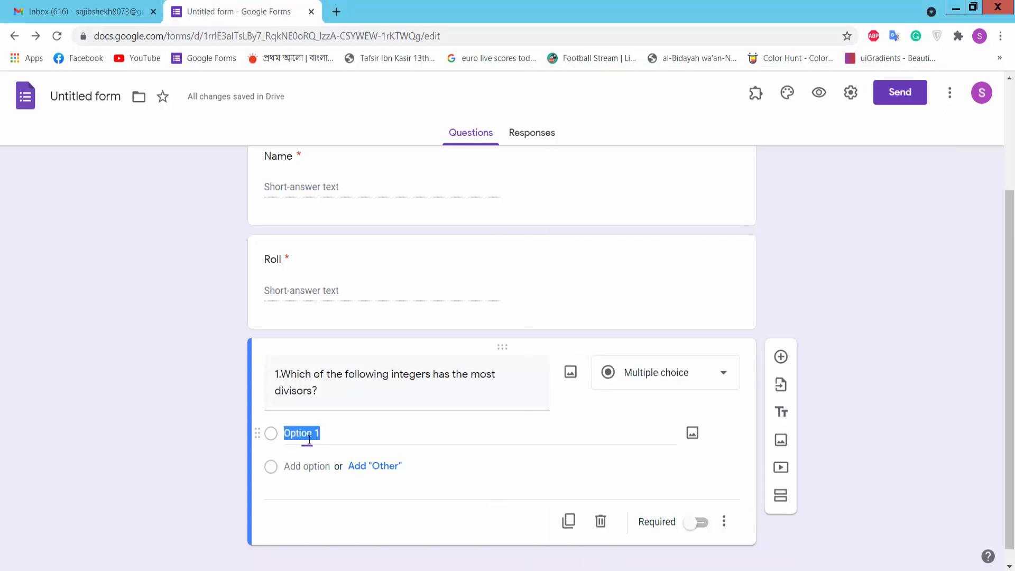
left_click_drag(321, 436, 277, 433)
key("ctrl+v")
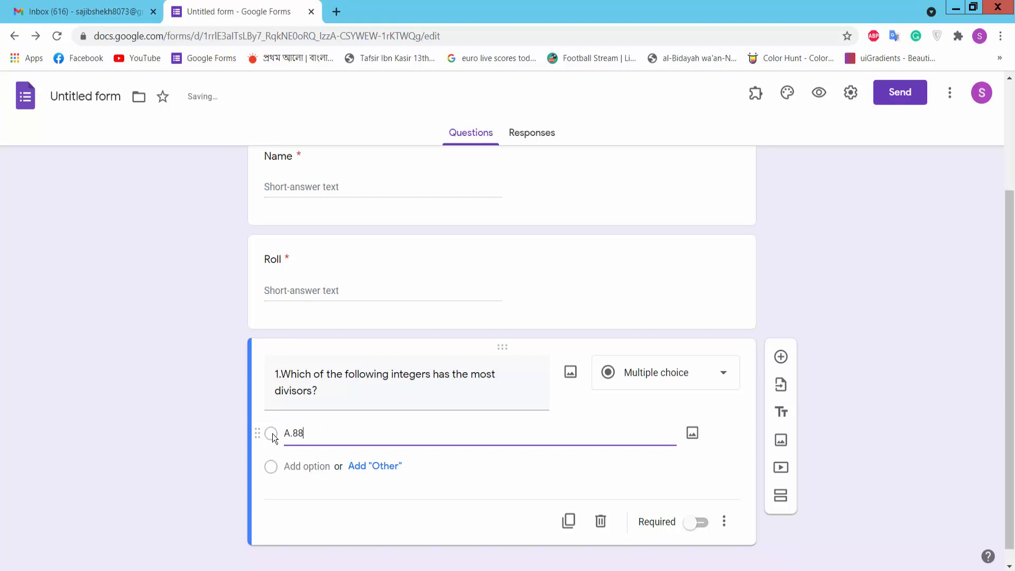
- Add "B.91" from the Notepad file as the second answer option of the divisors question
key("alt+Tab")
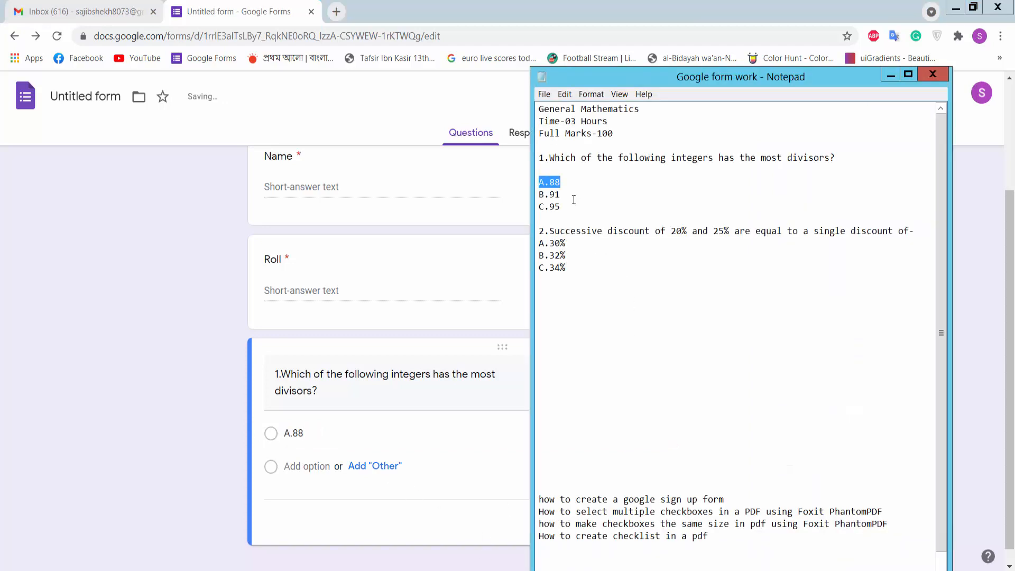
left_click_drag(573, 199, 536, 196)
key("ctrl+c")
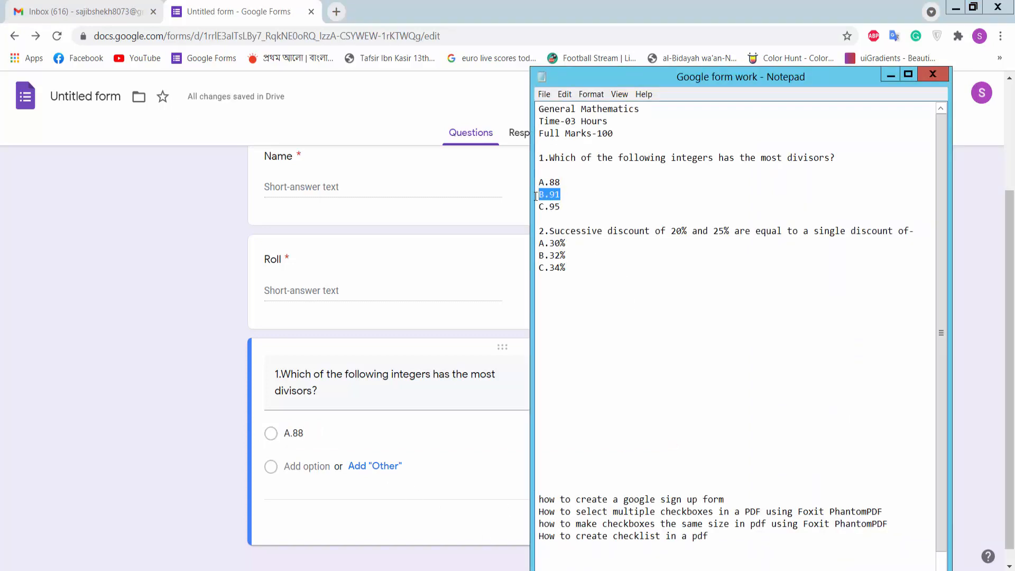
left_click(316, 465)
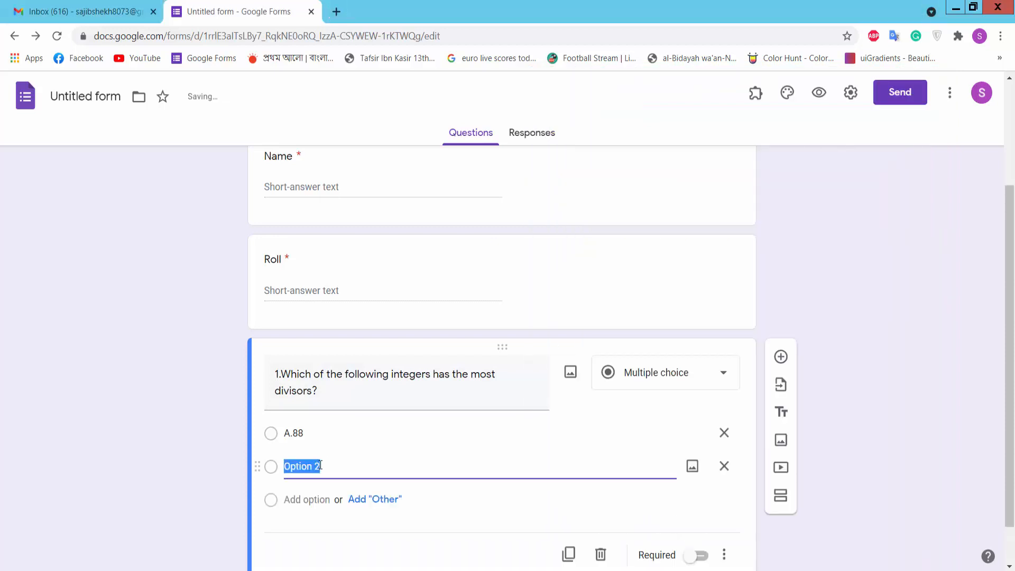
key("ctrl+v")
- Add "C.95" from the Notepad file as the third answer option and make the divisors question required
left_click(474, 570)
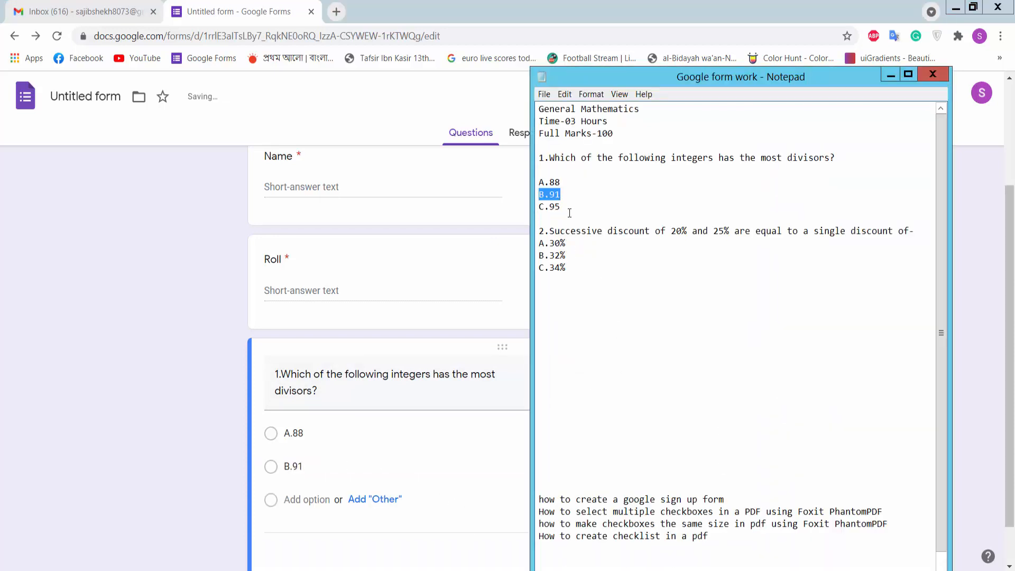
left_click_drag(570, 211, 532, 208)
key("ctrl+c")
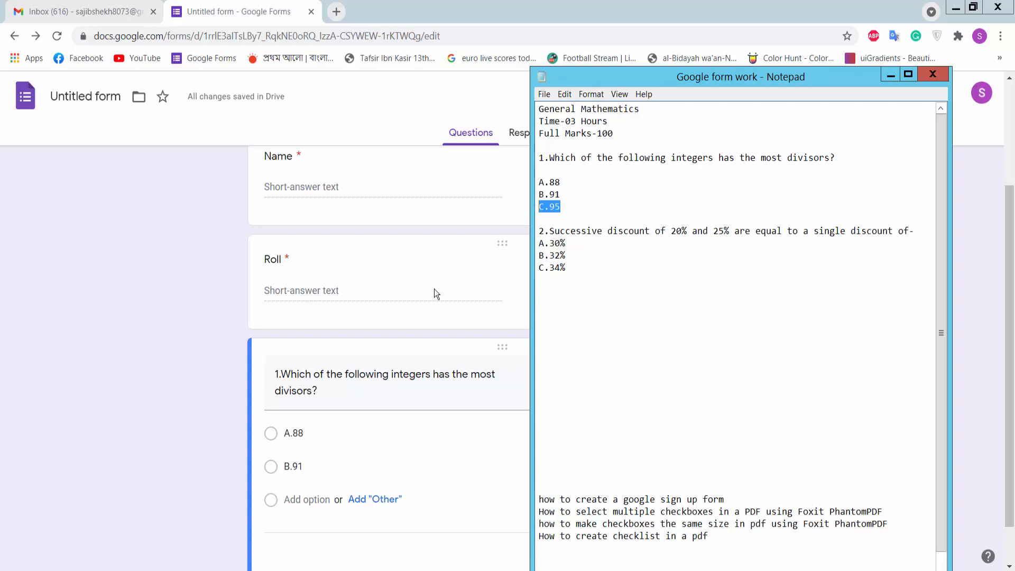
scroll(434, 289, "down", 1)
left_click(312, 497)
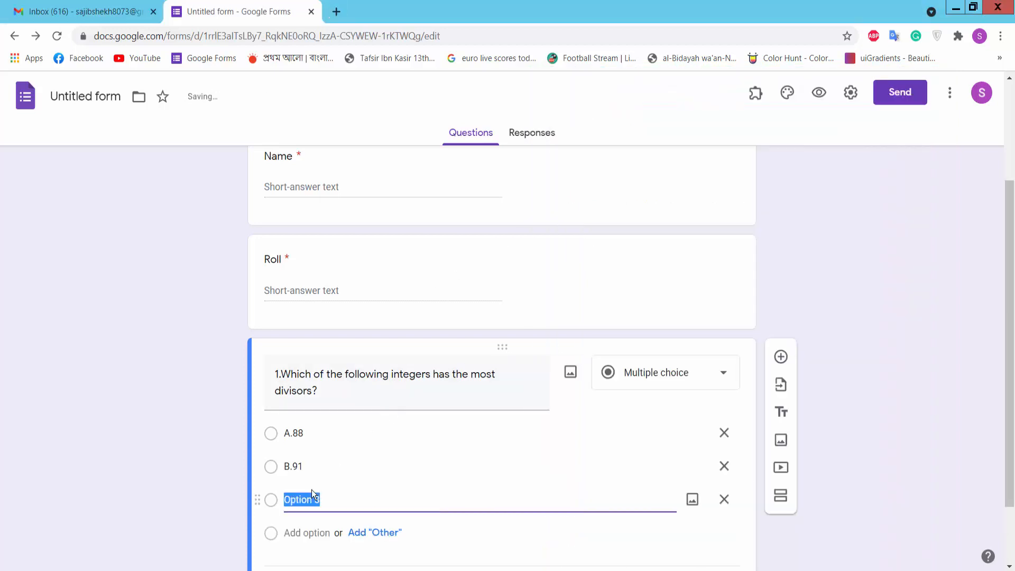
key("ctrl+v")
scroll(439, 441, "down", 2)
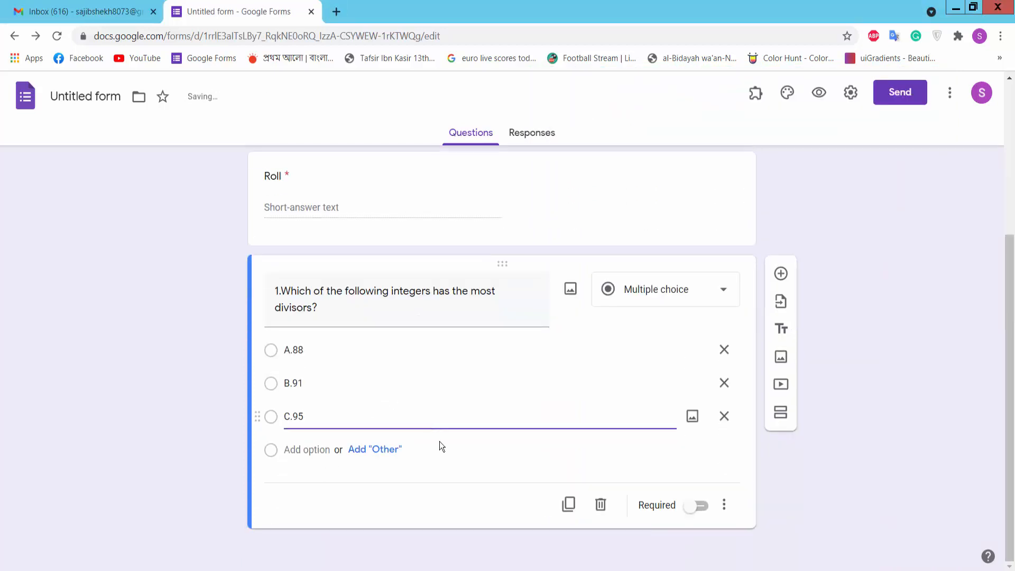
left_click(699, 508)
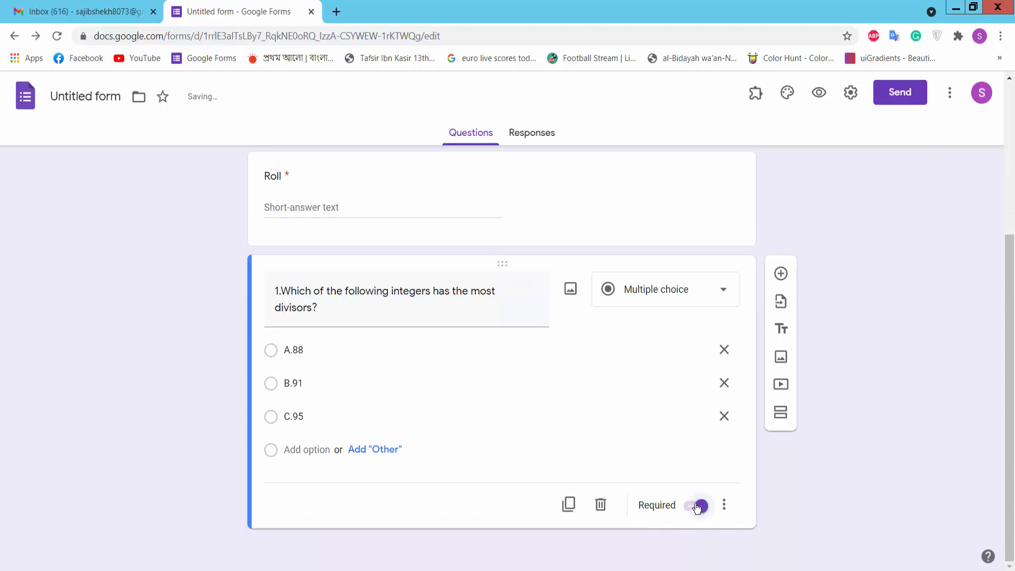
- Add a multiple-choice question reading "2.Successive discount of 20% and 25% are equal to a single discount of-", copied from the Notepad file
left_click(781, 273)
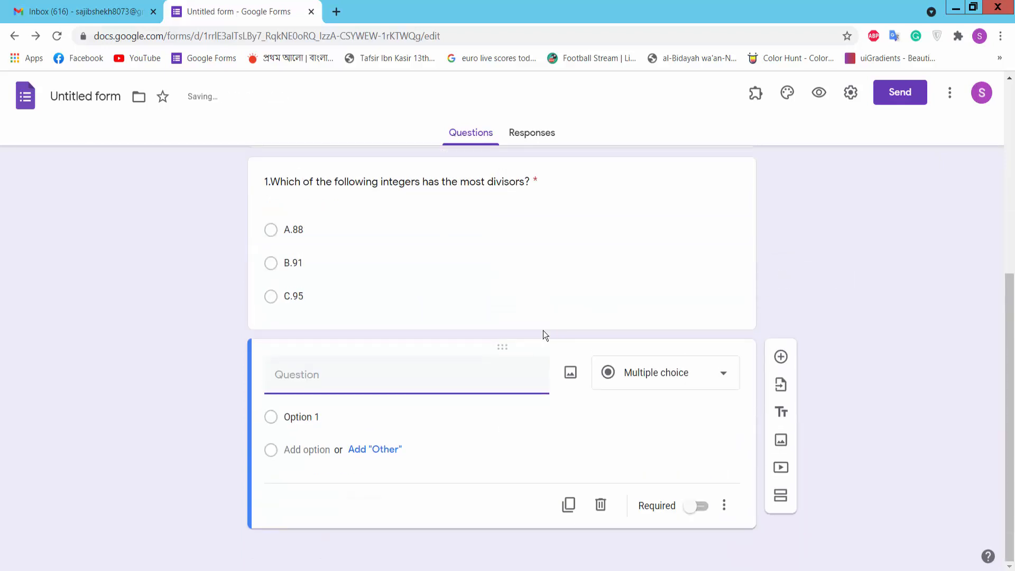
key("alt+Tab")
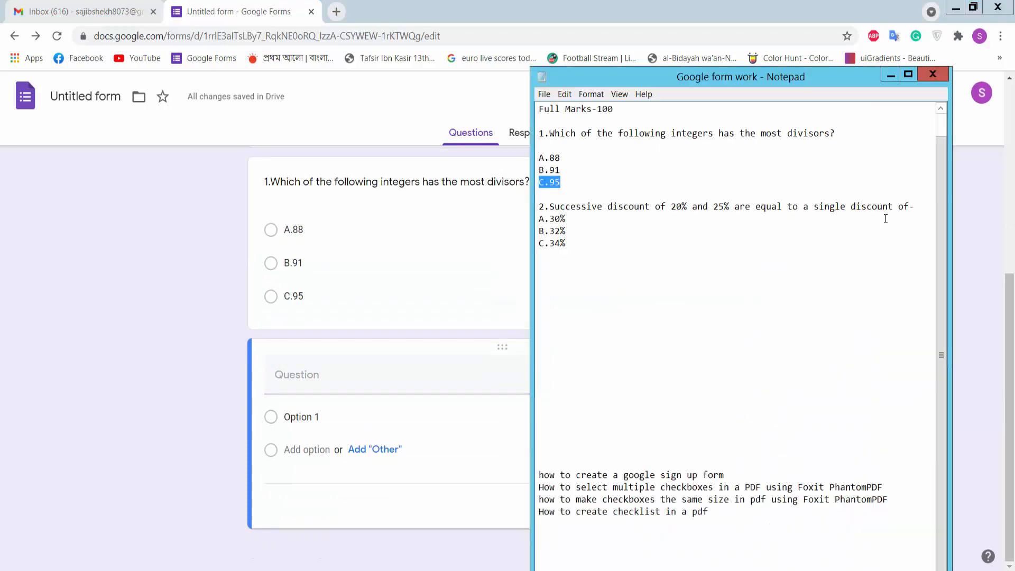
left_click_drag(538, 206, 931, 208)
key("ctrl+c")
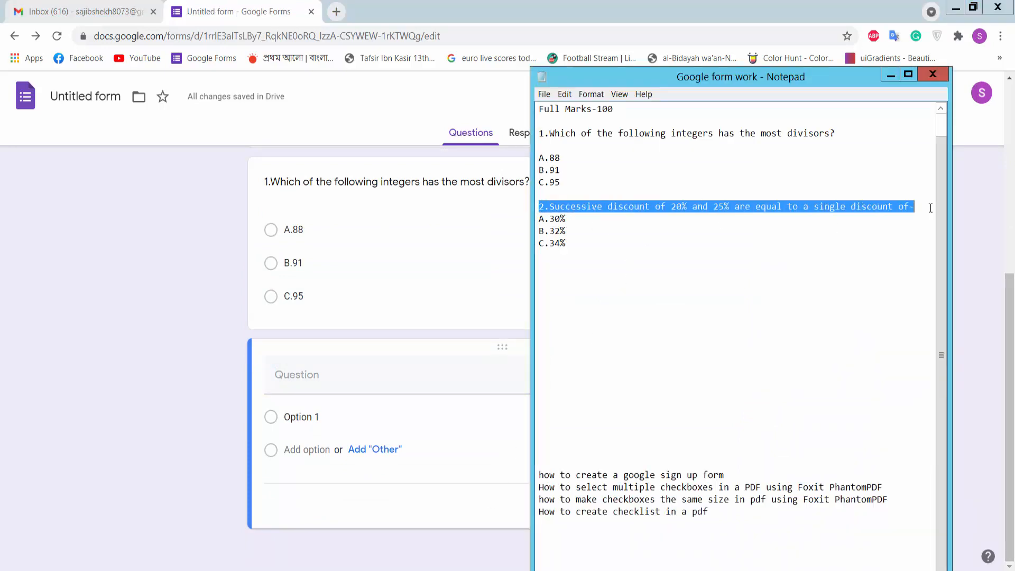
left_click(297, 375)
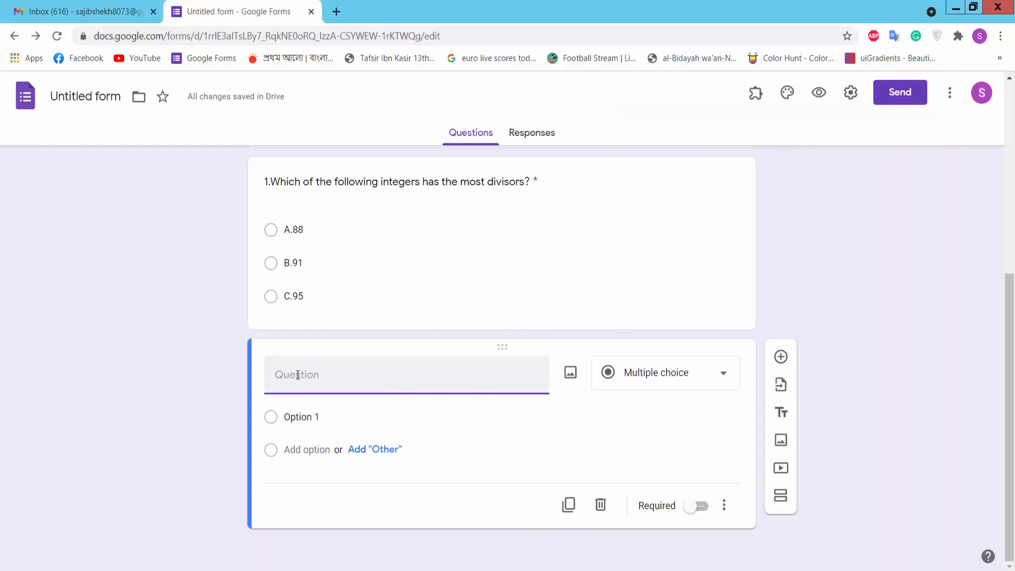
key("ctrl+v")
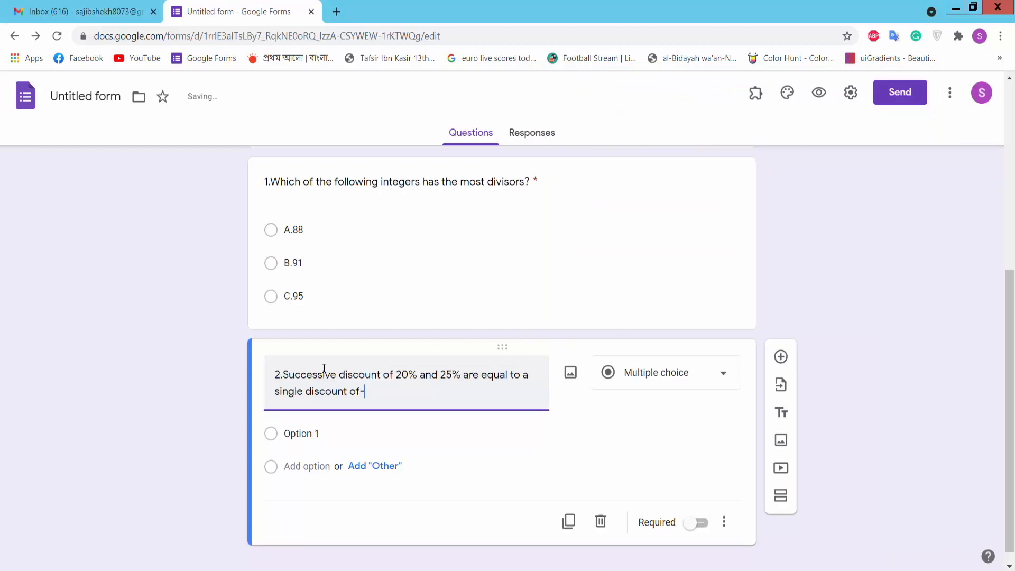
left_click(674, 374)
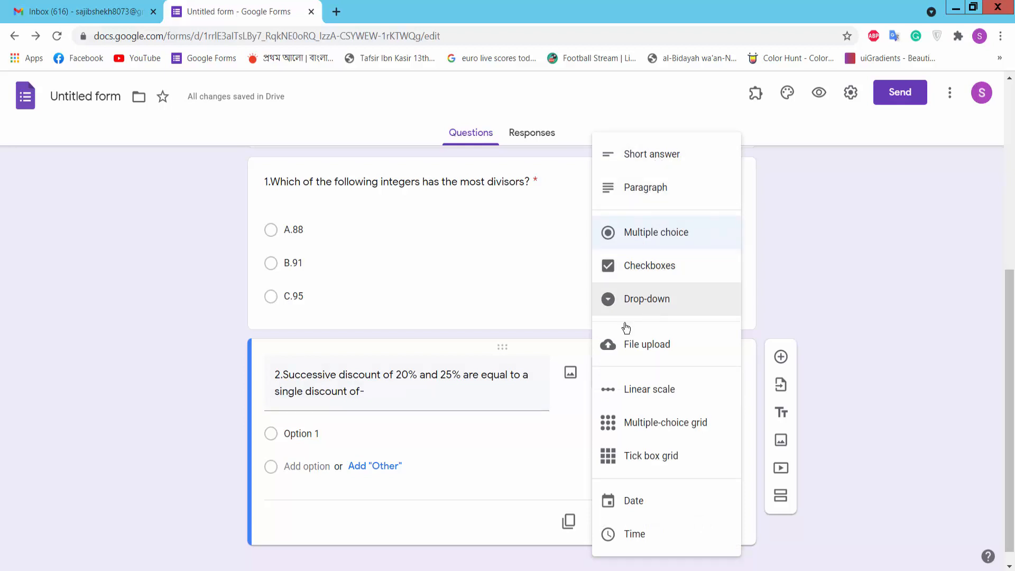
left_click(441, 406)
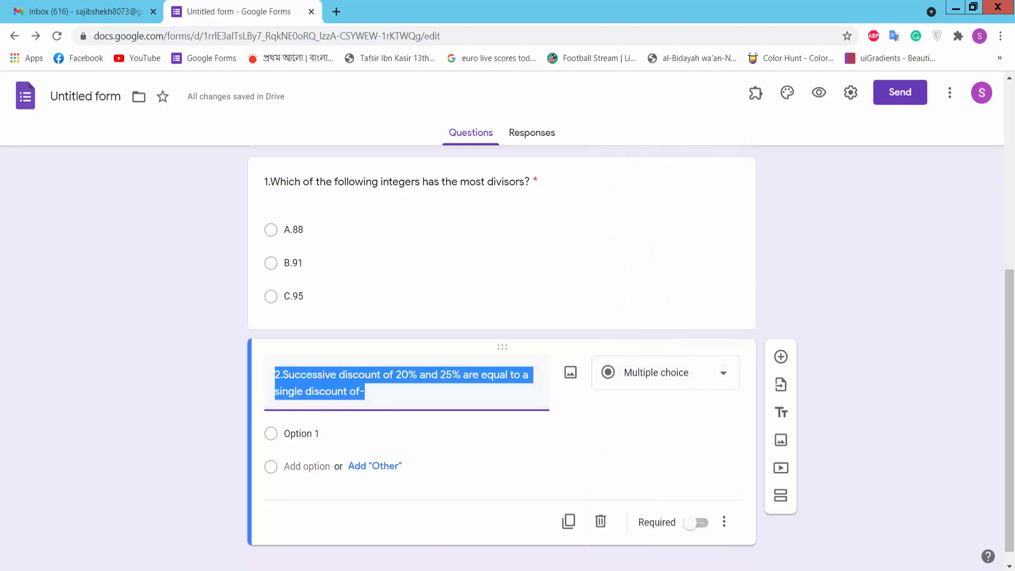
- Replace the first answer option of the successive discount question with "A.30%", copied from the Notepad file
key("alt+Tab")
key("alt+Tab")
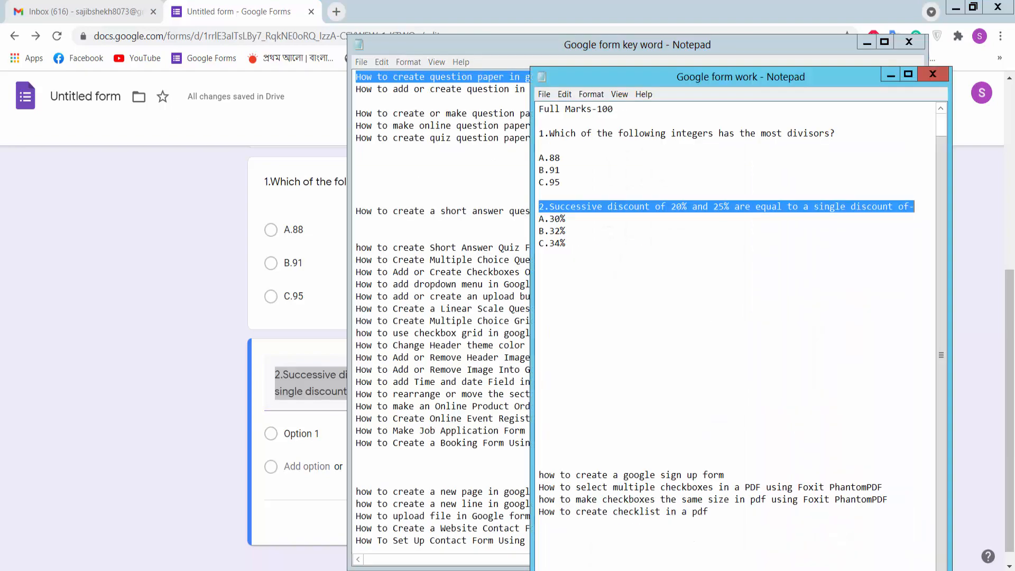
left_click(863, 41)
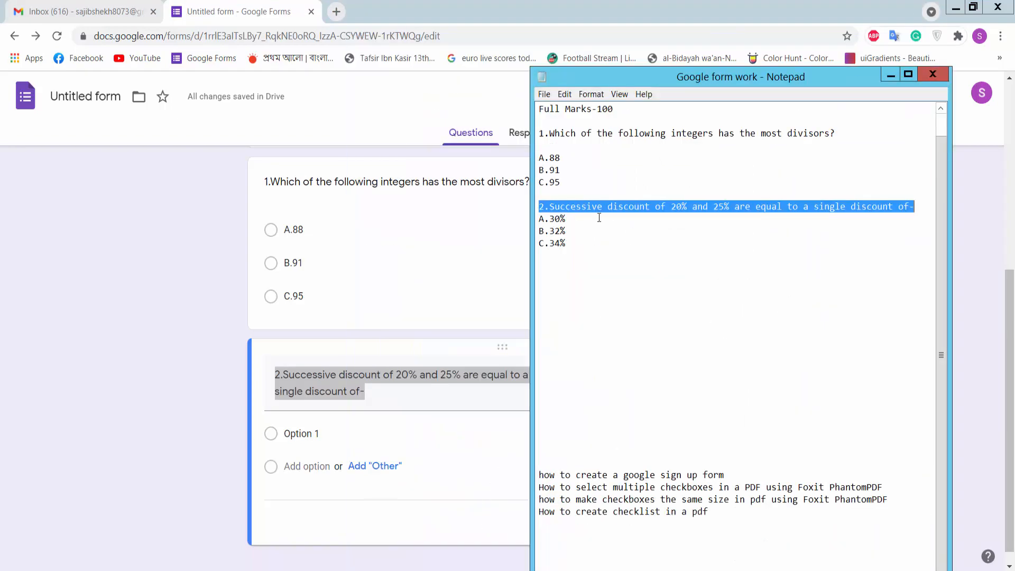
left_click_drag(599, 218, 519, 218)
key("ctrl+c")
key("alt+Tab")
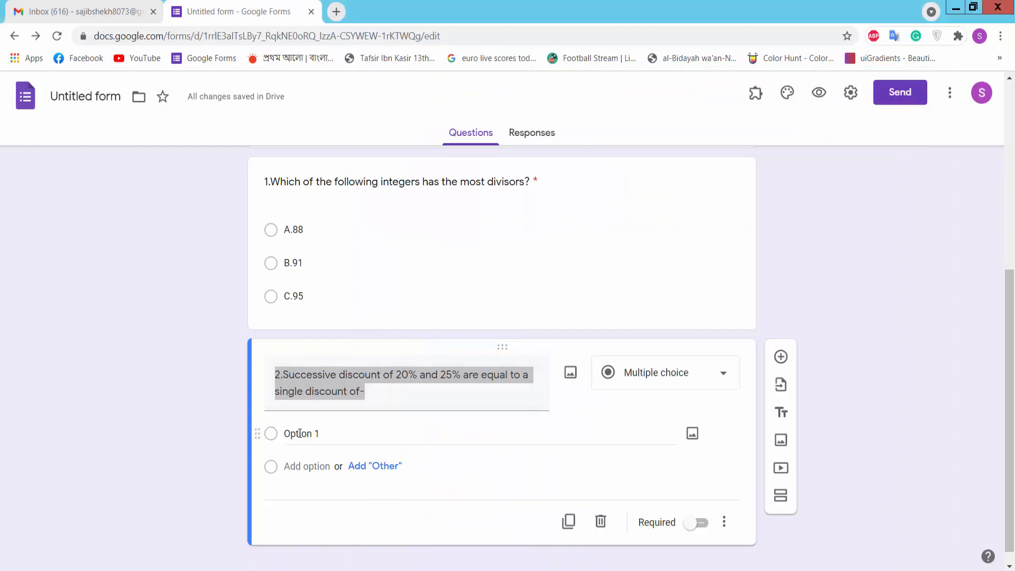
left_click(301, 434)
key("ctrl+v")
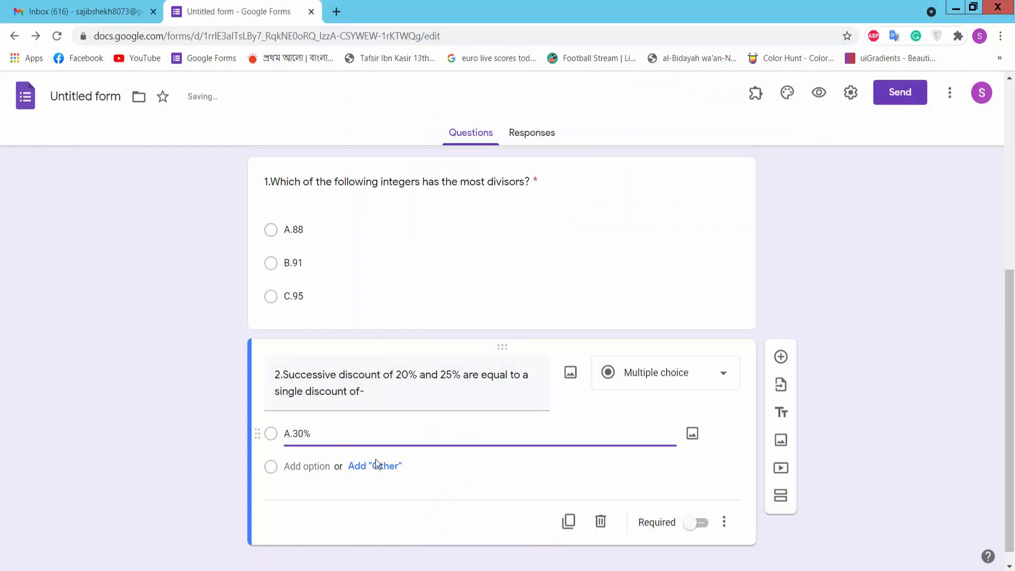
- Add "B.32%" from the Notepad file as the second answer option of the successive discount question
key("alt+Tab")
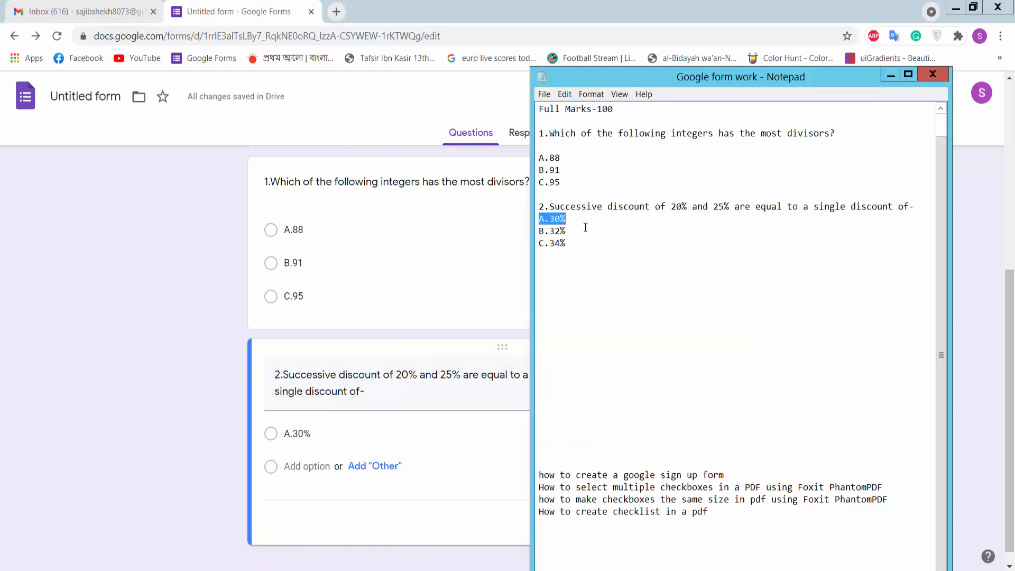
left_click_drag(585, 231, 521, 231)
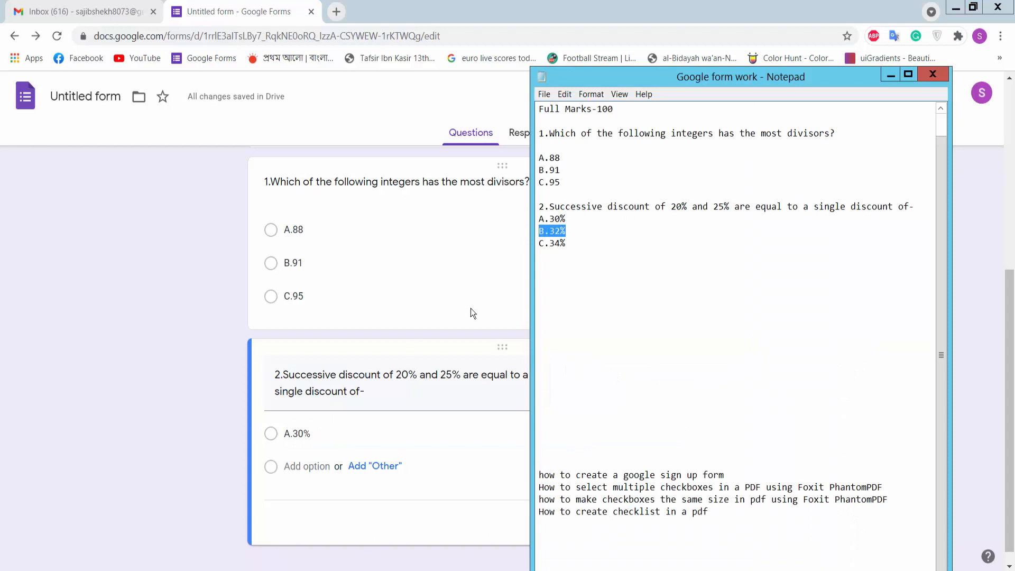
left_click(301, 466)
key("ctrl+v")
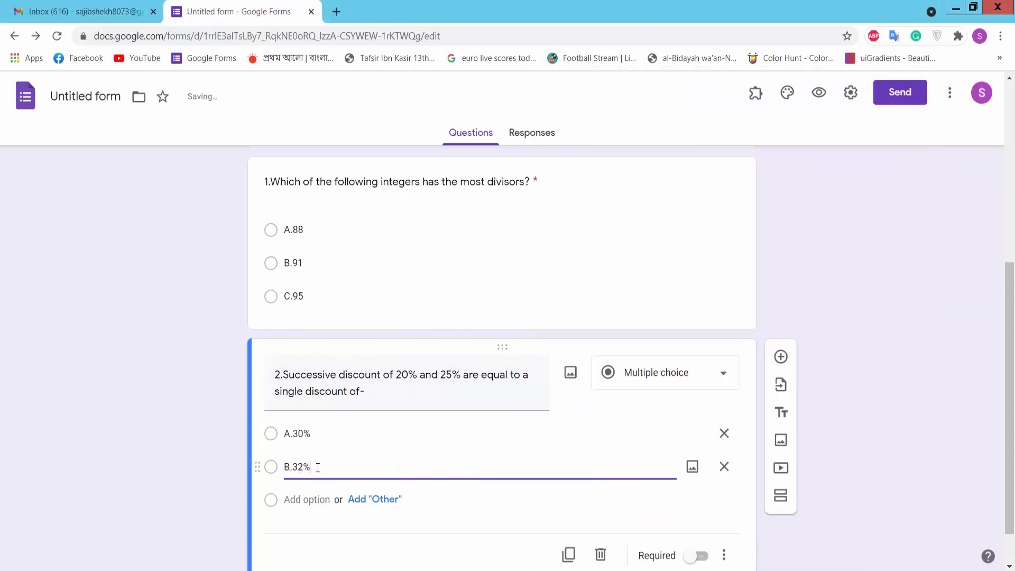
- Add "C.34%" from the Notepad file as the third answer option and make the successive discount question required
key("alt+Tab")
left_click_drag(596, 247, 533, 243)
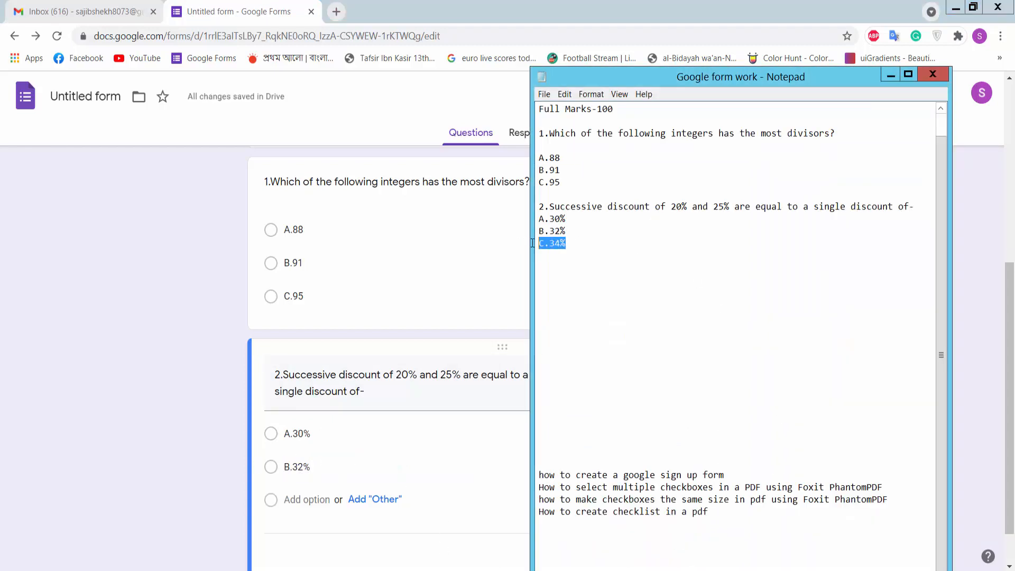
left_click(301, 500)
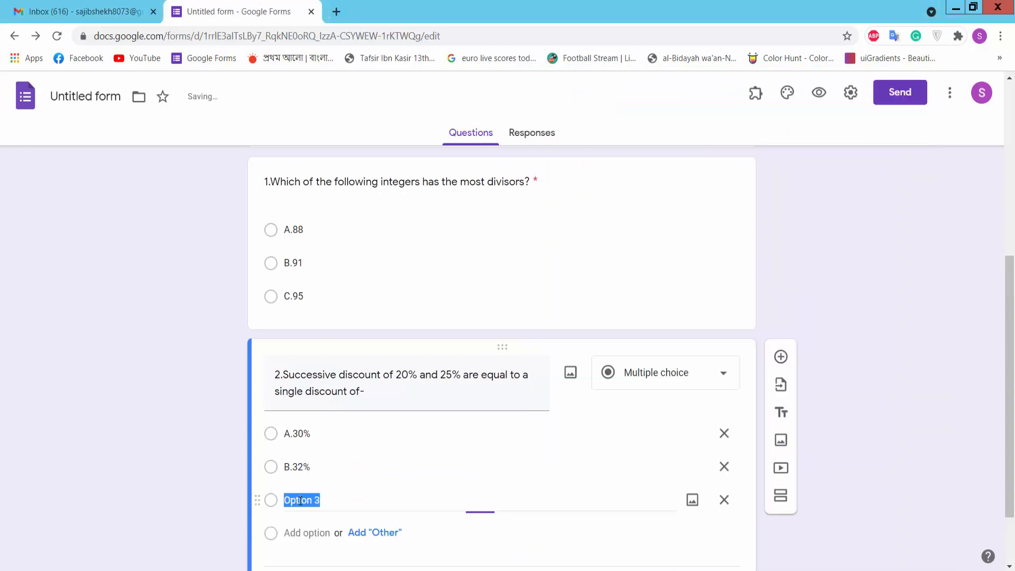
key("ctrl+v")
scroll(490, 387, "down", 2)
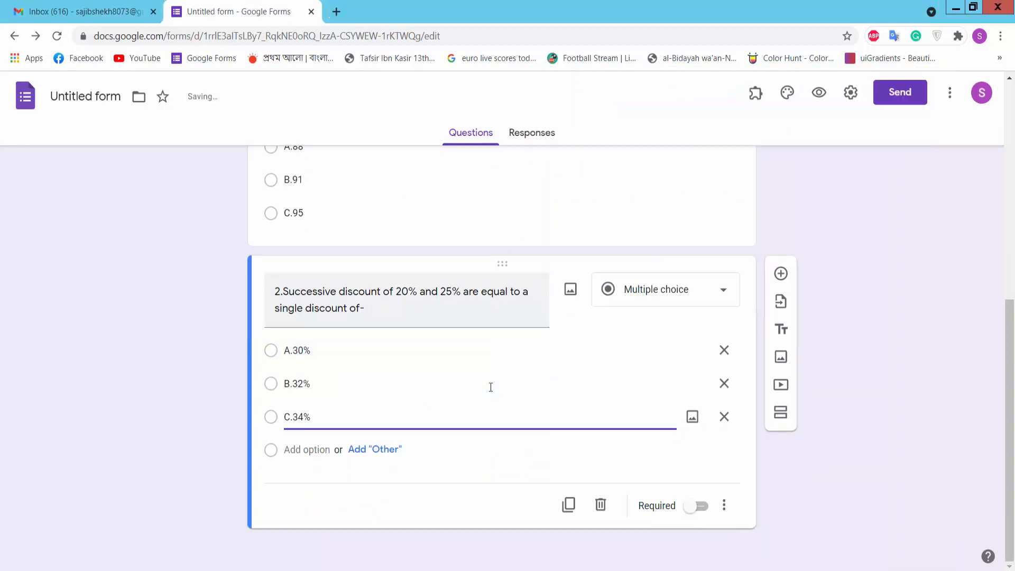
left_click(697, 506)
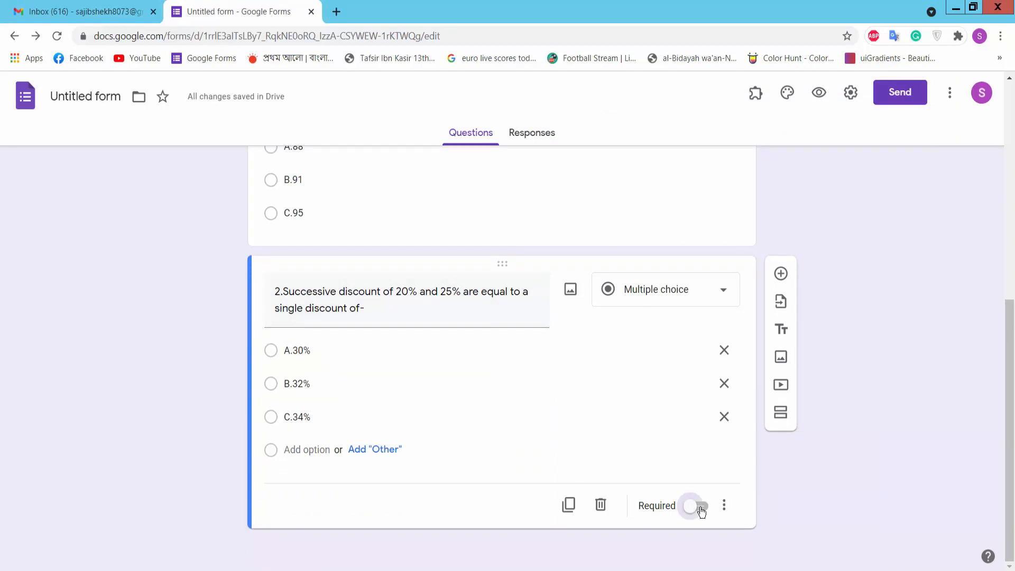
- In the form's general settings, enable Collect emails and Limit to 1 response
scroll(582, 256, "up", 8)
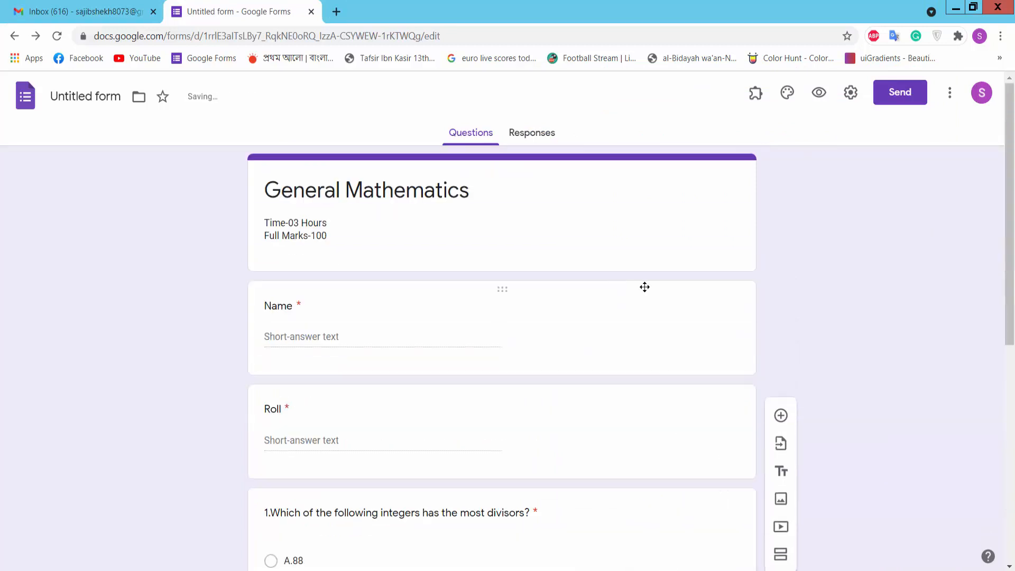
left_click(851, 94)
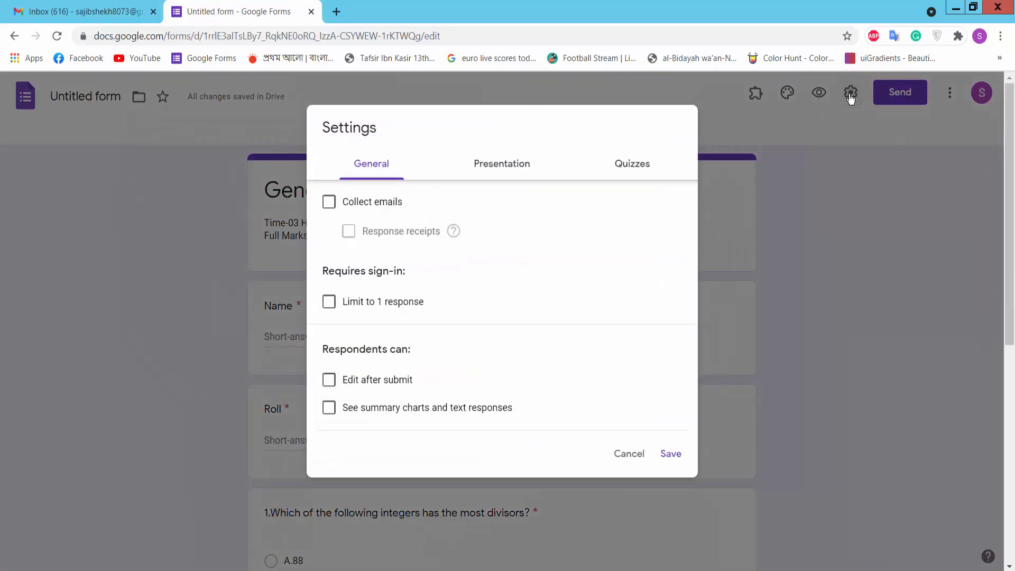
left_click(330, 208)
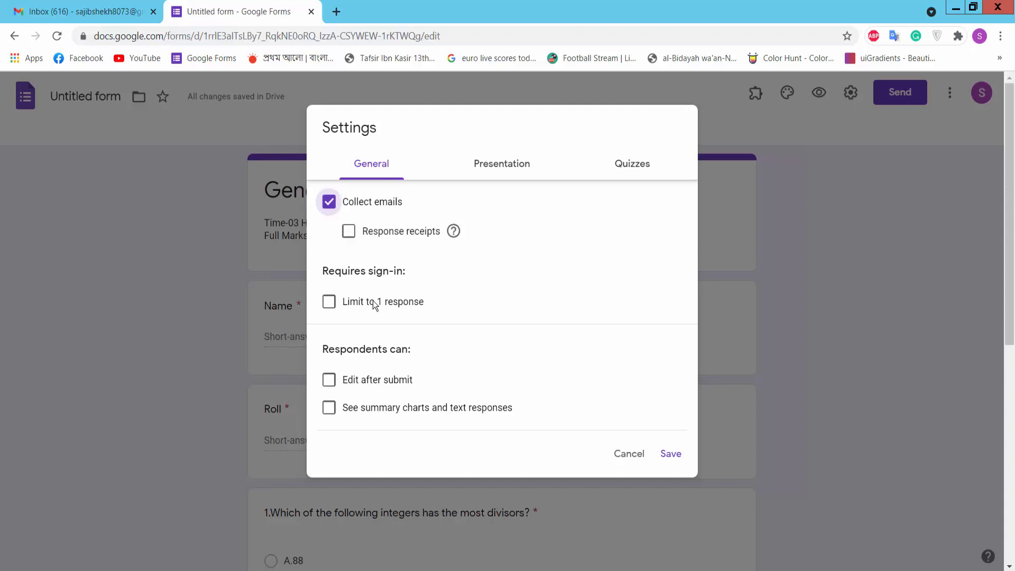
left_click(330, 303)
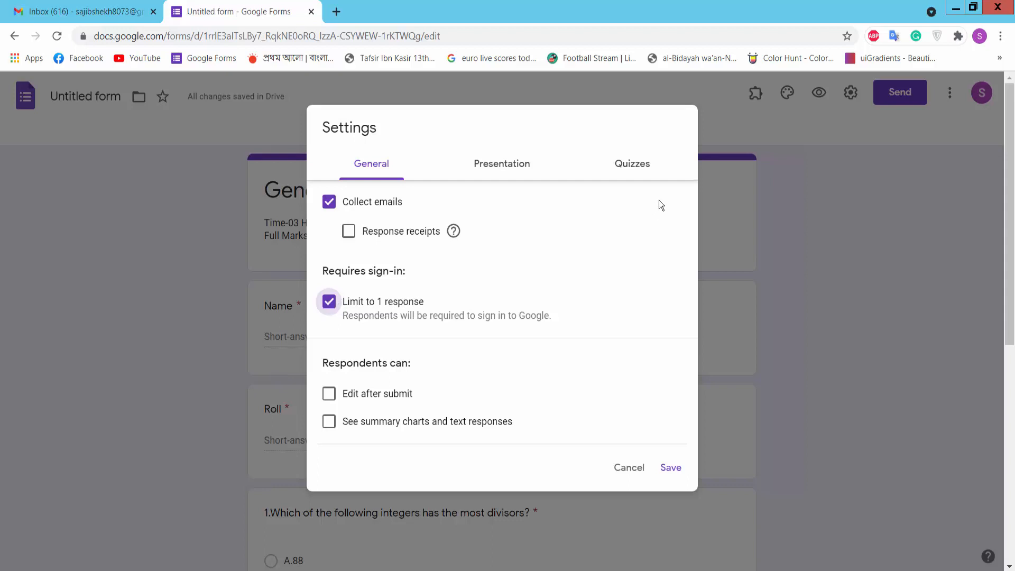
- Make the form a quiz with marks released later, after manual review, and save the settings
left_click(631, 165)
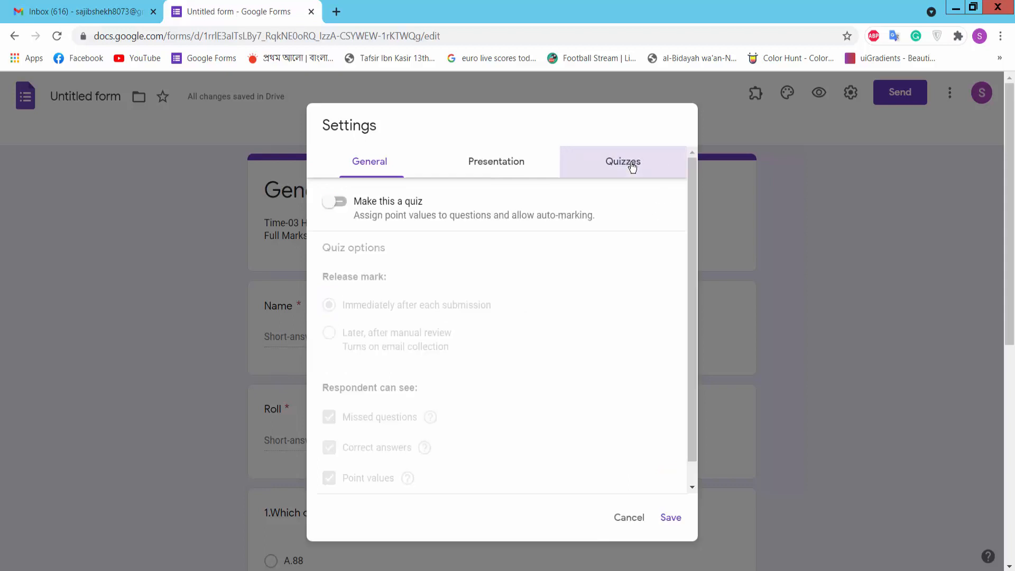
left_click(341, 200)
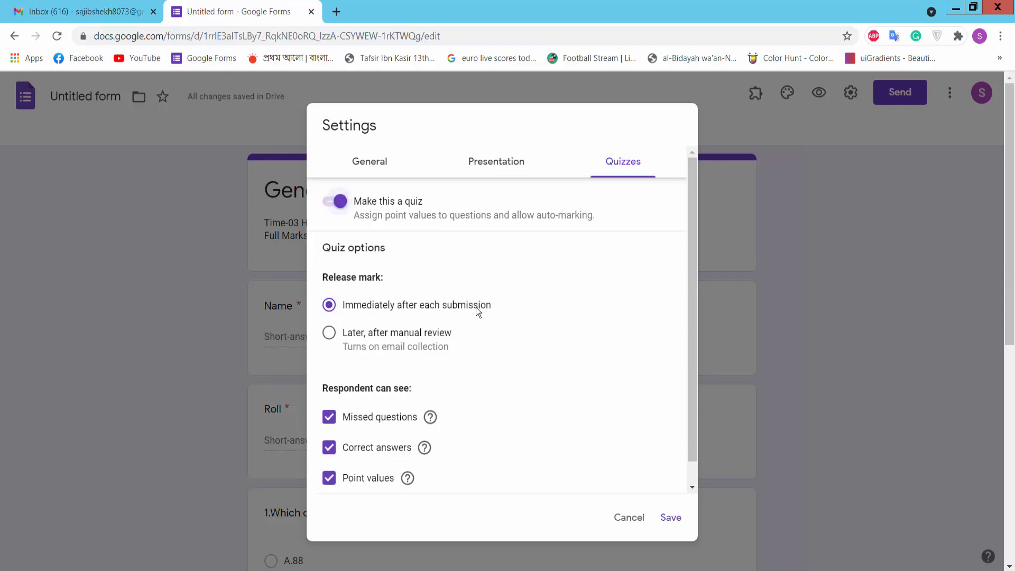
left_click(329, 334)
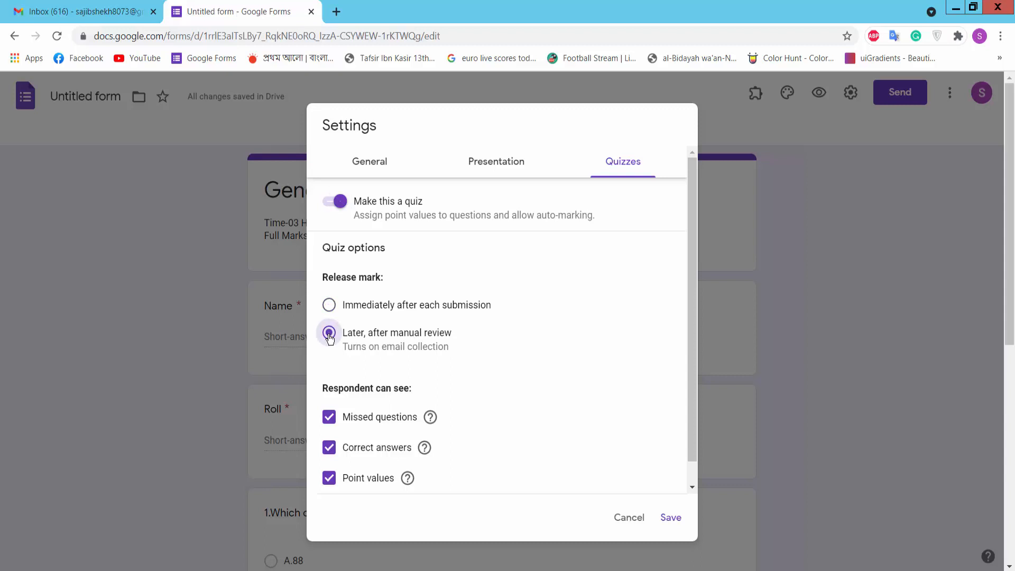
left_click(671, 518)
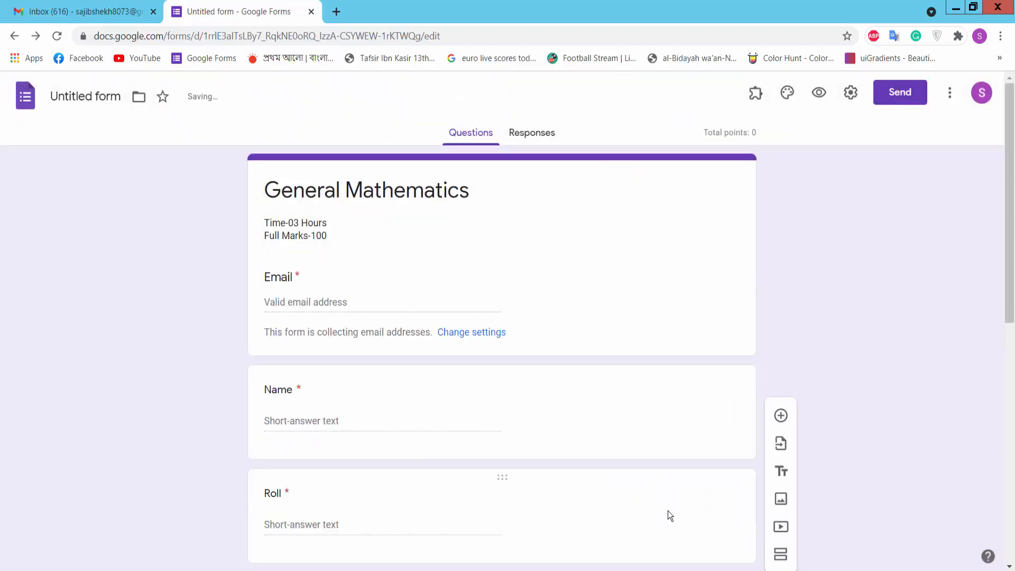
- Review the whole form in the editor and in the respondent preview, checking the header fields and both questions
key("ctrl+minus")
key("ctrl+minus")
scroll(641, 322, "down", 5)
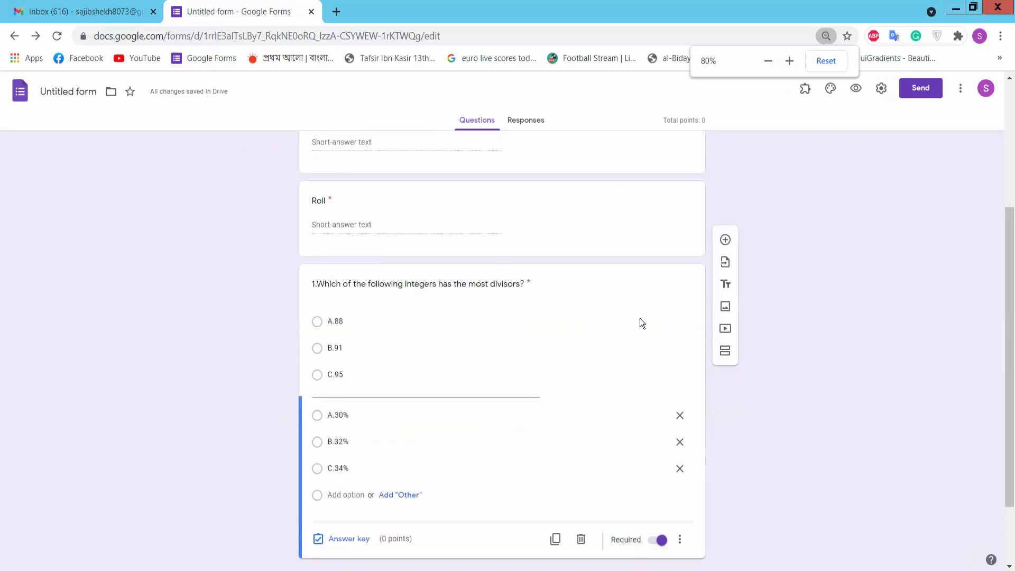
scroll(640, 318, "up", 5)
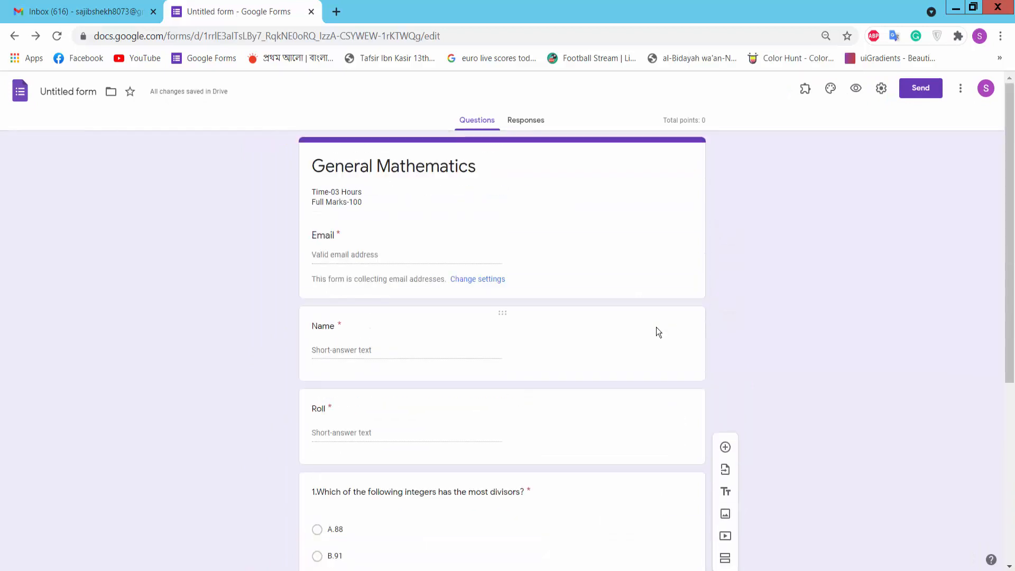
key("ctrl+plus")
key("ctrl+plus")
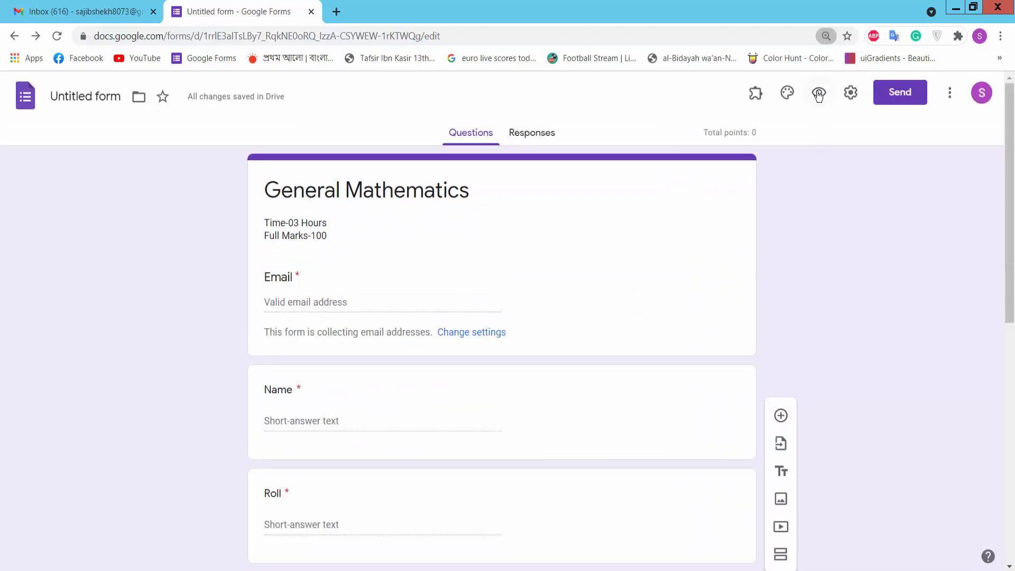
left_click(818, 94)
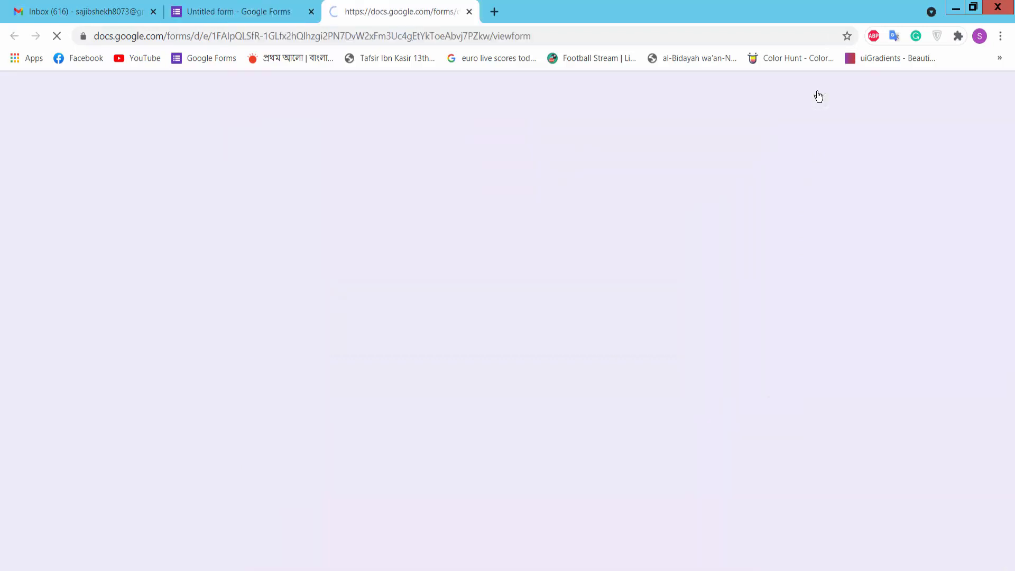
scroll(425, 231, "down", 6)
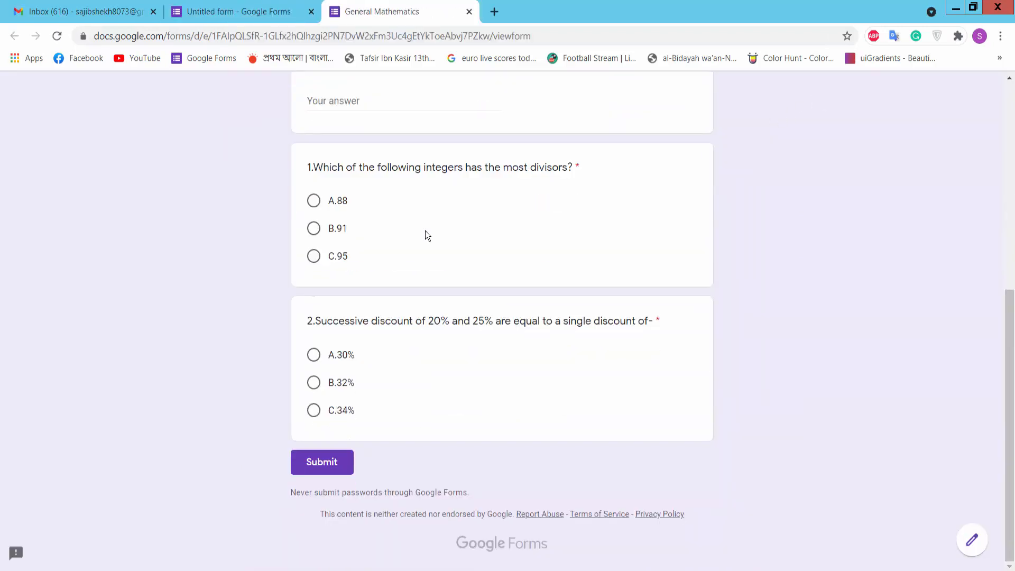
scroll(391, 431, "up", 10)
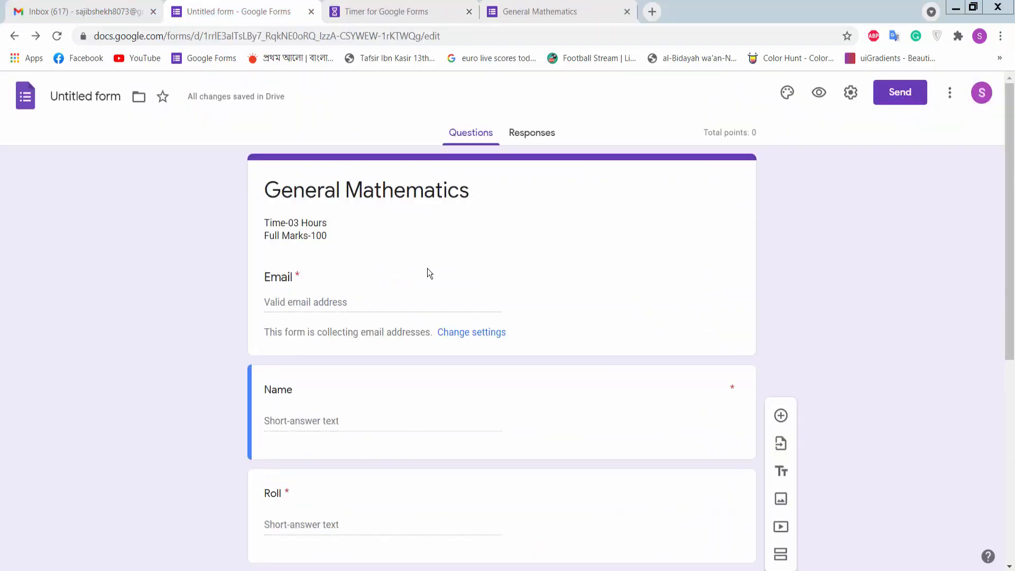
- Search the add-ons marketplace for "Timer for Google Forms"
left_click(950, 94)
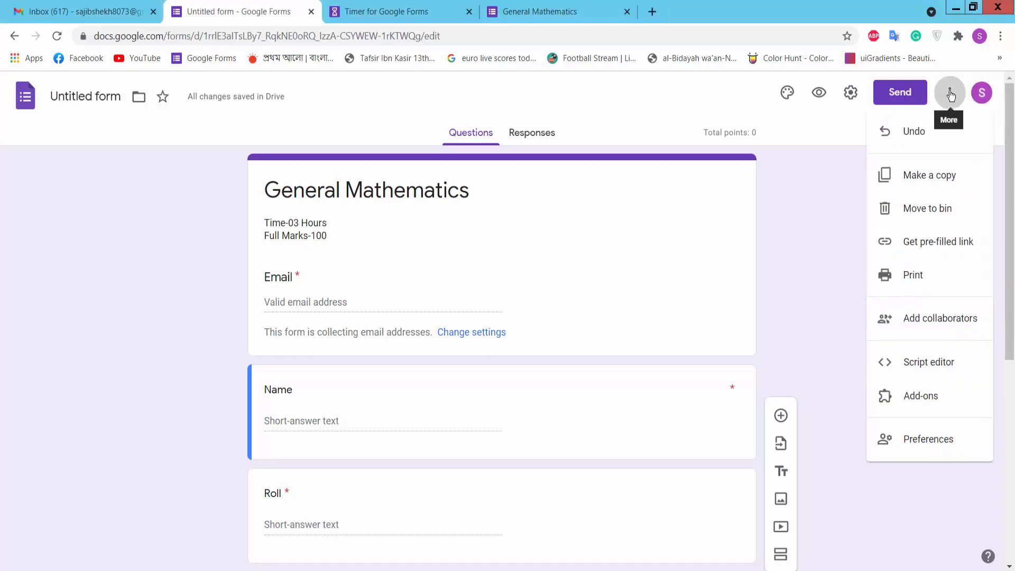
left_click(914, 403)
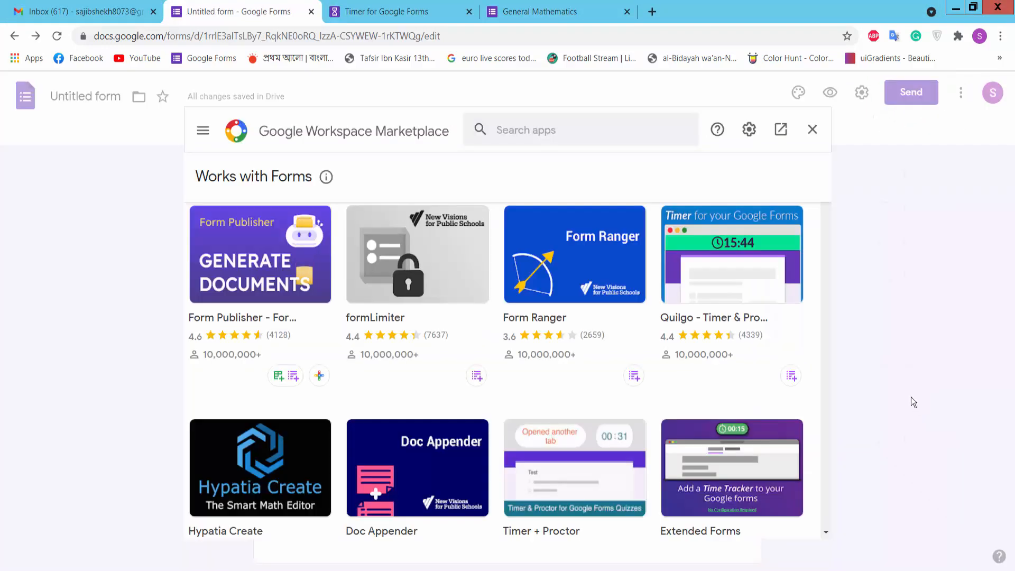
left_click(533, 137)
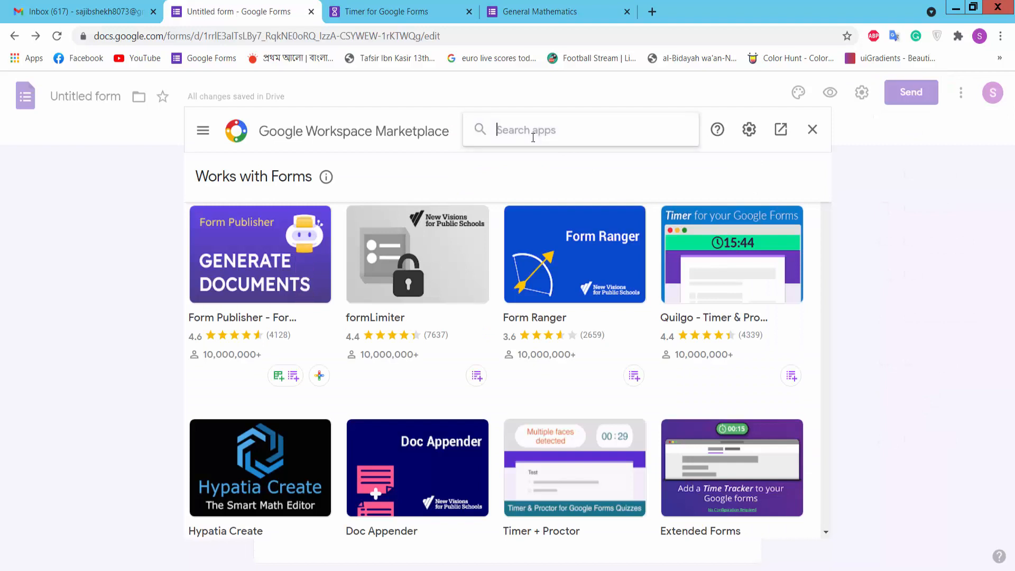
type("timer for")
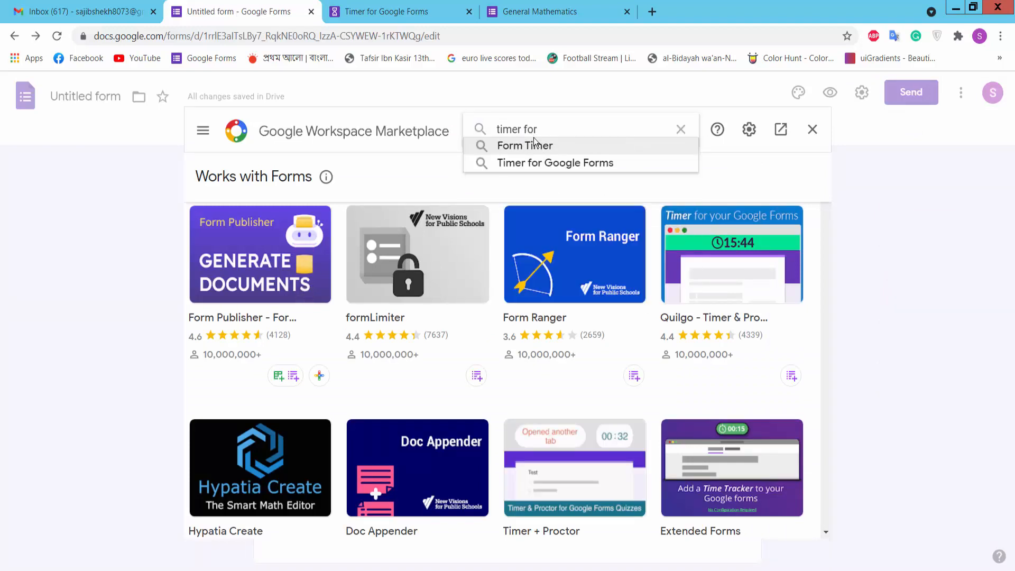
left_click(565, 163)
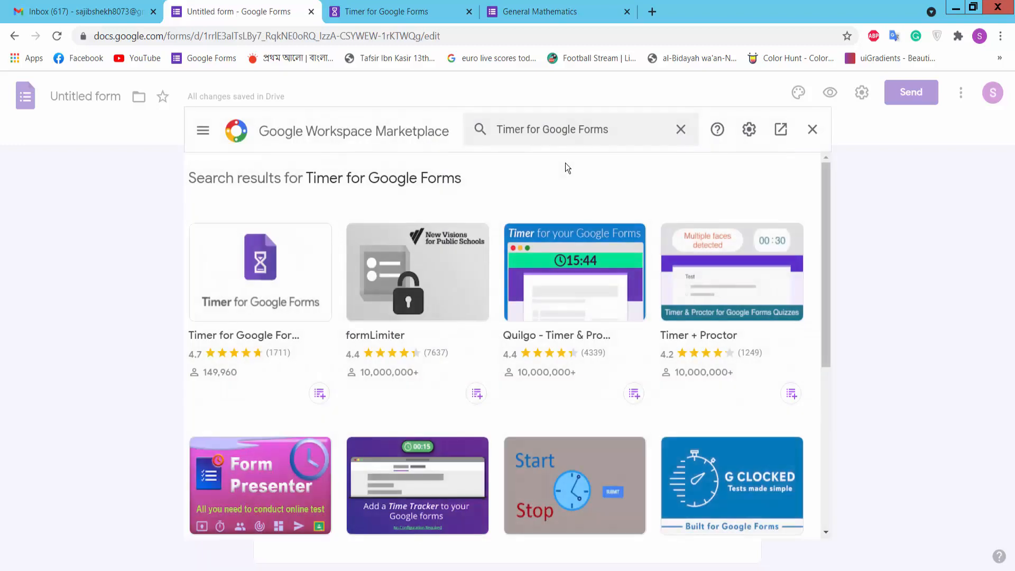
- Install the Timer for Google Forms add-on, grant it access, and close the marketplace
left_click(276, 288)
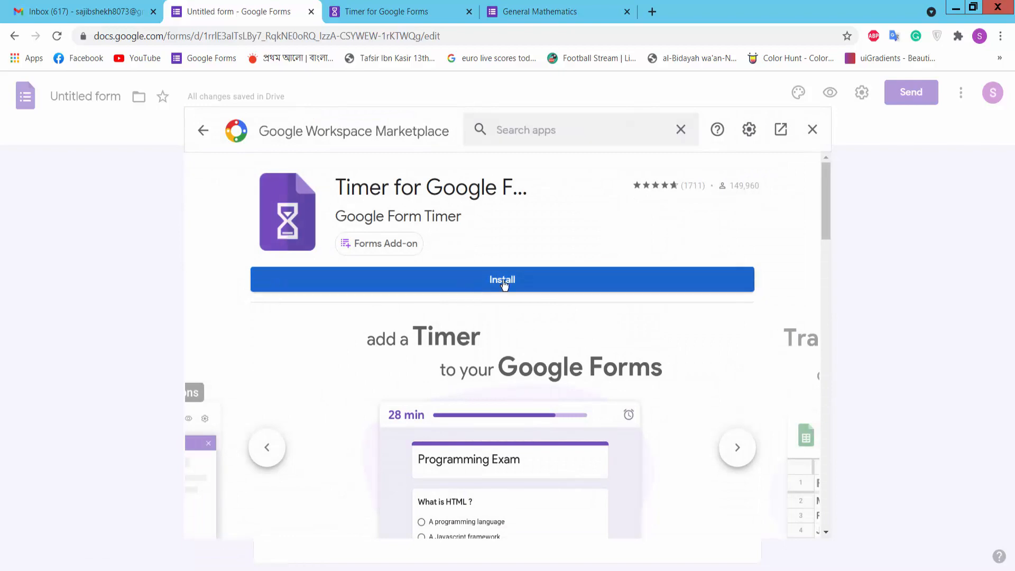
left_click(505, 280)
left_click(590, 404)
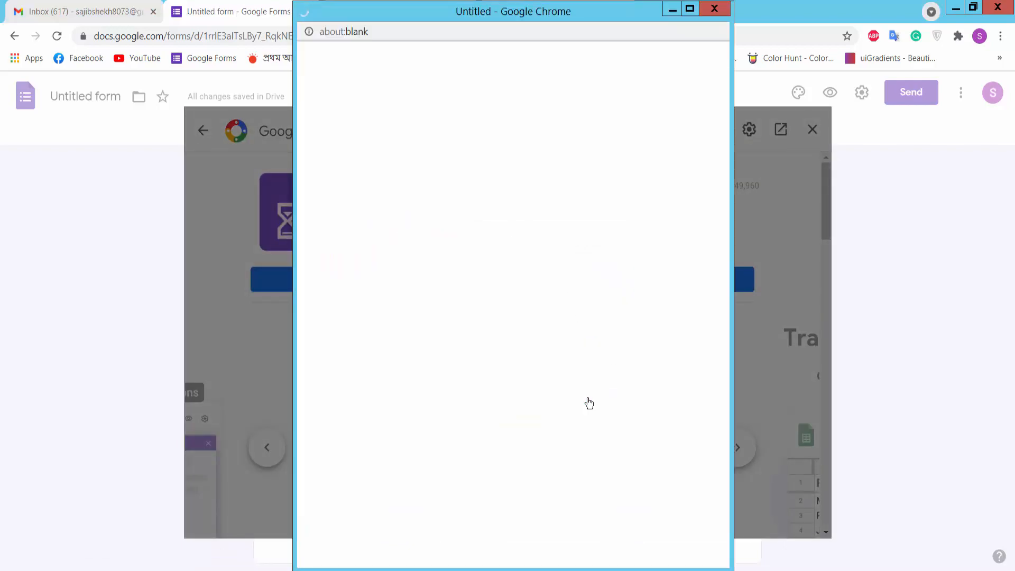
left_click(604, 478)
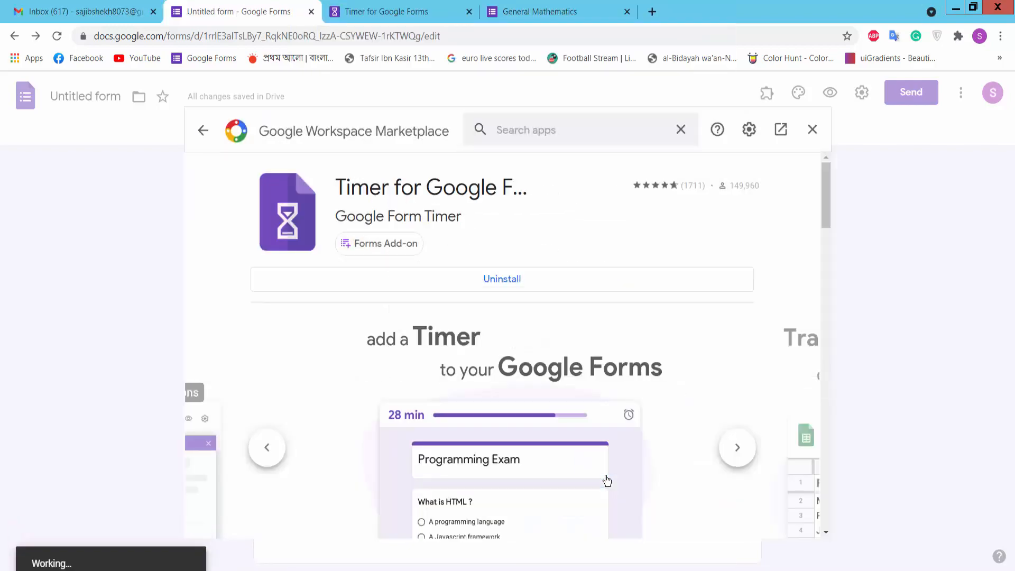
left_click(812, 129)
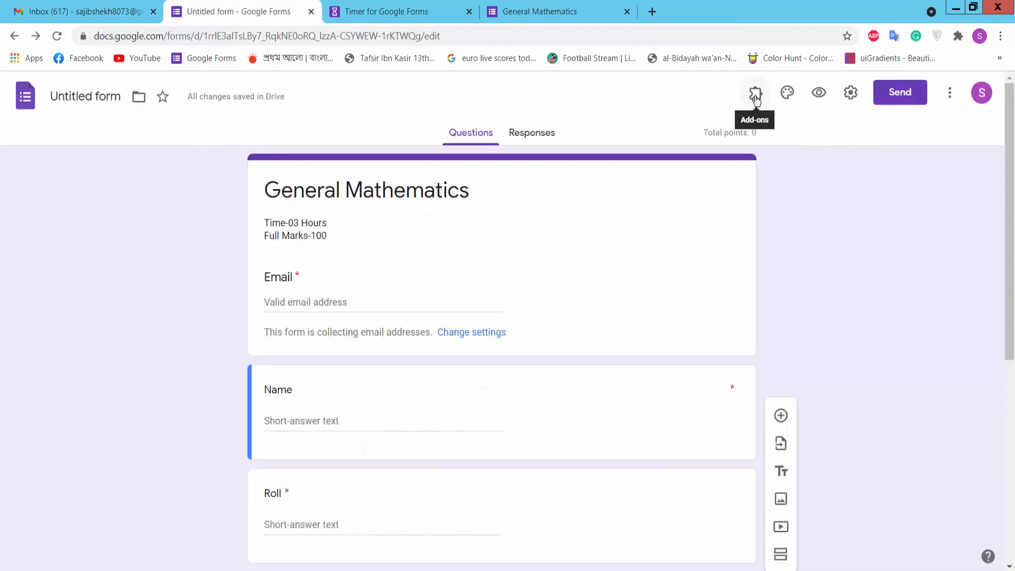
- Reload the form editor and launch the Timer for Google Forms add-on on this form
left_click(56, 37)
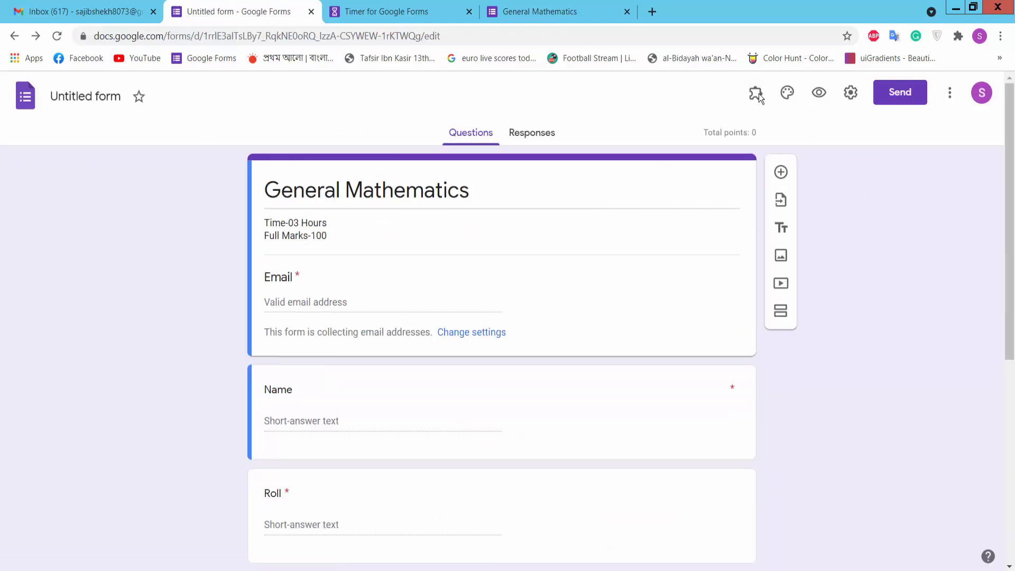
left_click(754, 98)
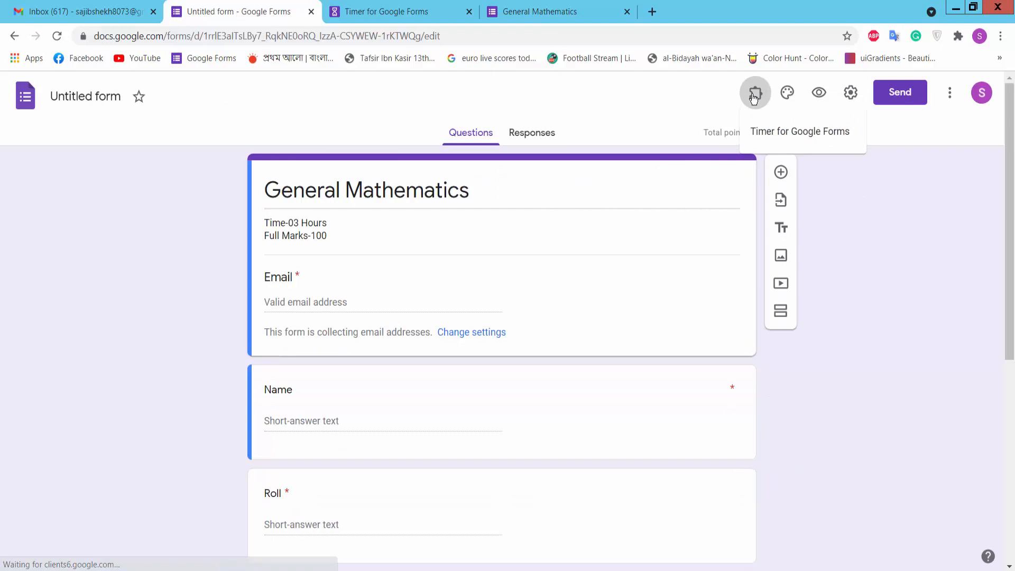
left_click(769, 137)
left_click(442, 159)
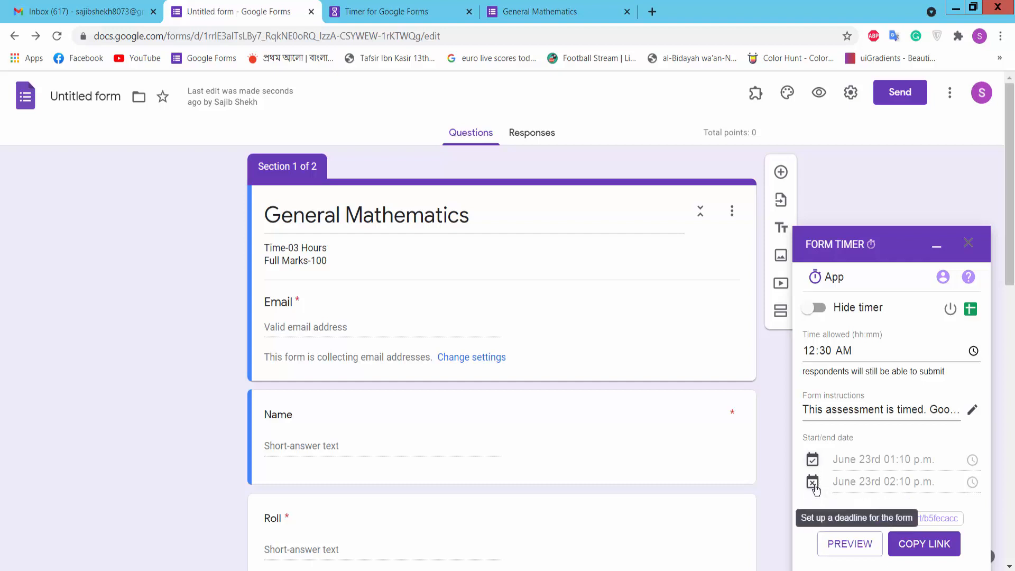
- Enable a starting date in the form timer and set it to June 24th, 02:05 p.m
left_click(813, 461)
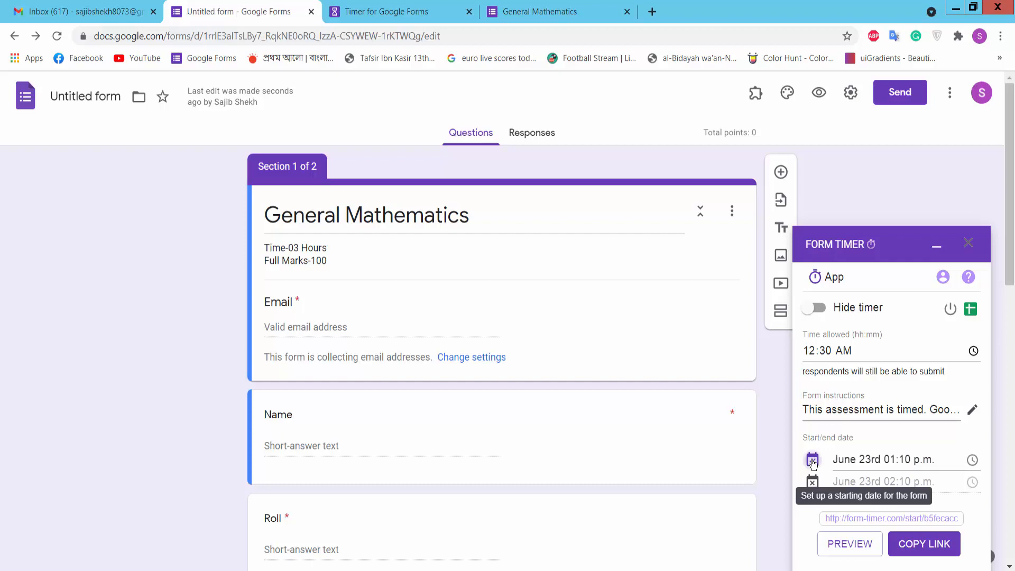
left_click(973, 461)
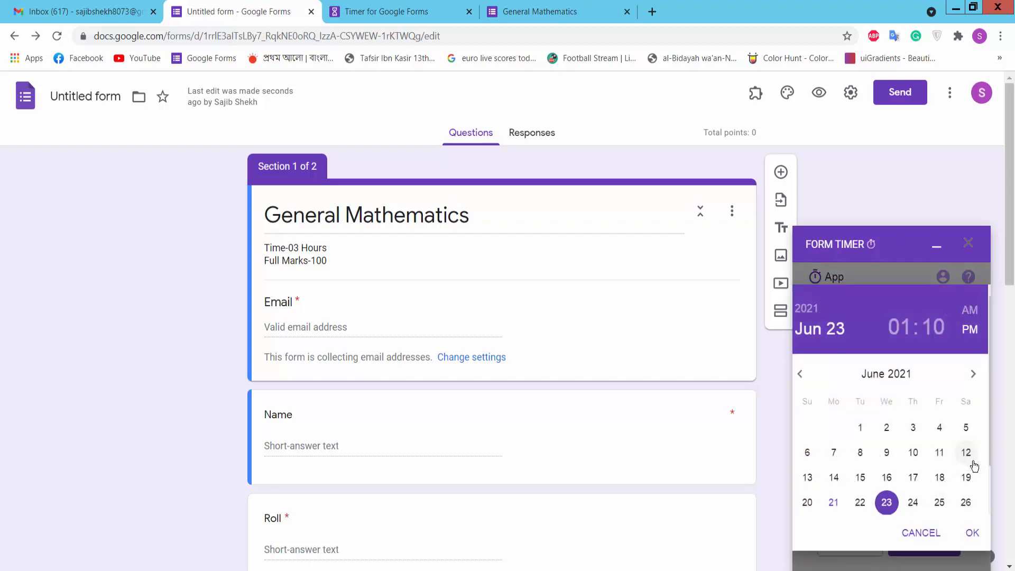
left_click(913, 502)
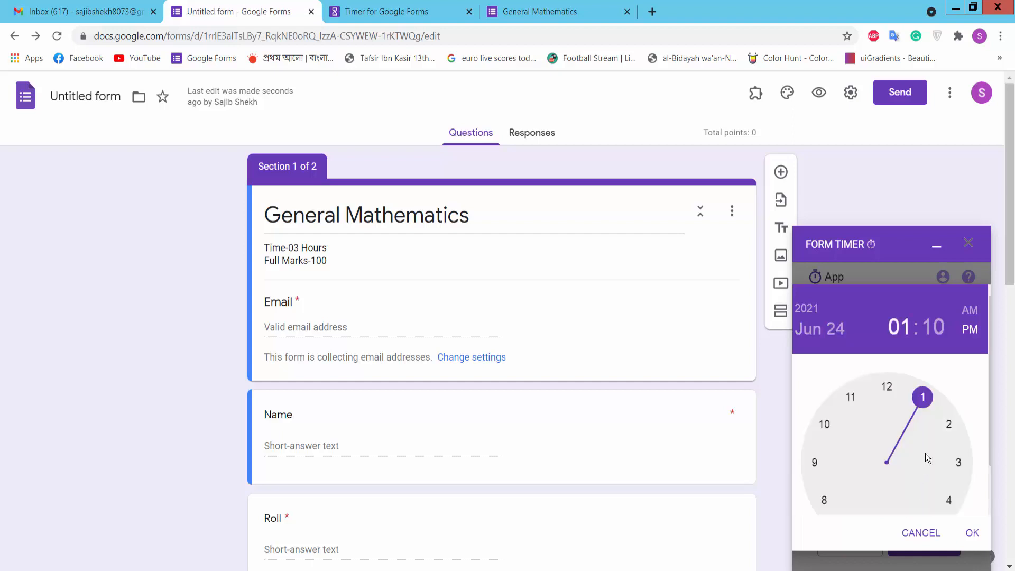
left_click(952, 428)
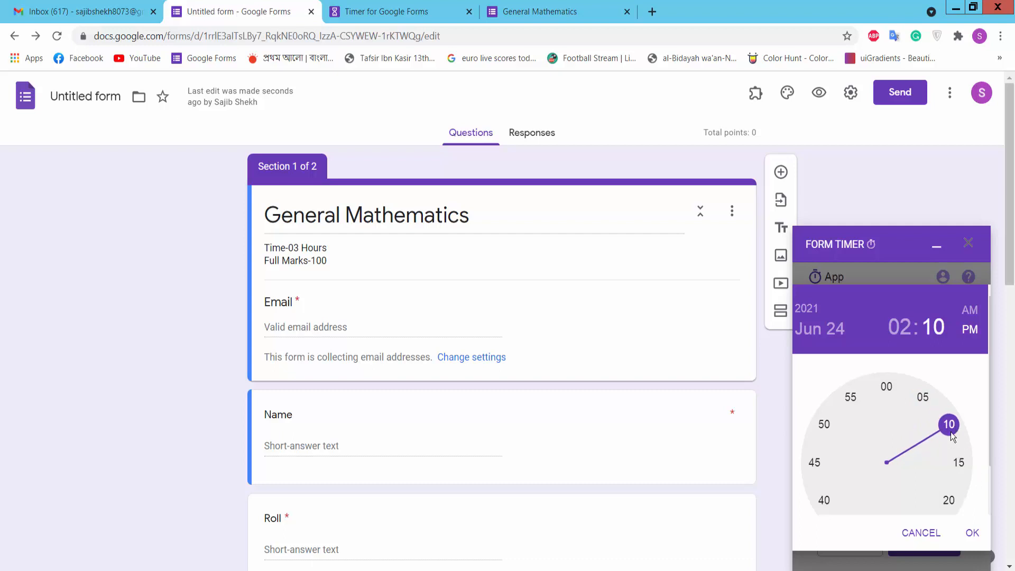
left_click(924, 397)
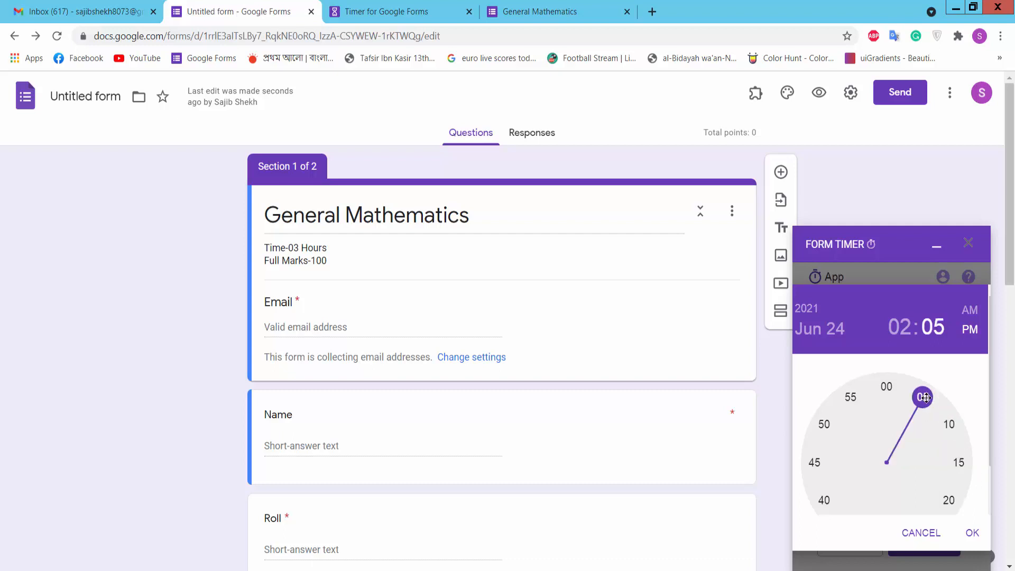
left_click(972, 534)
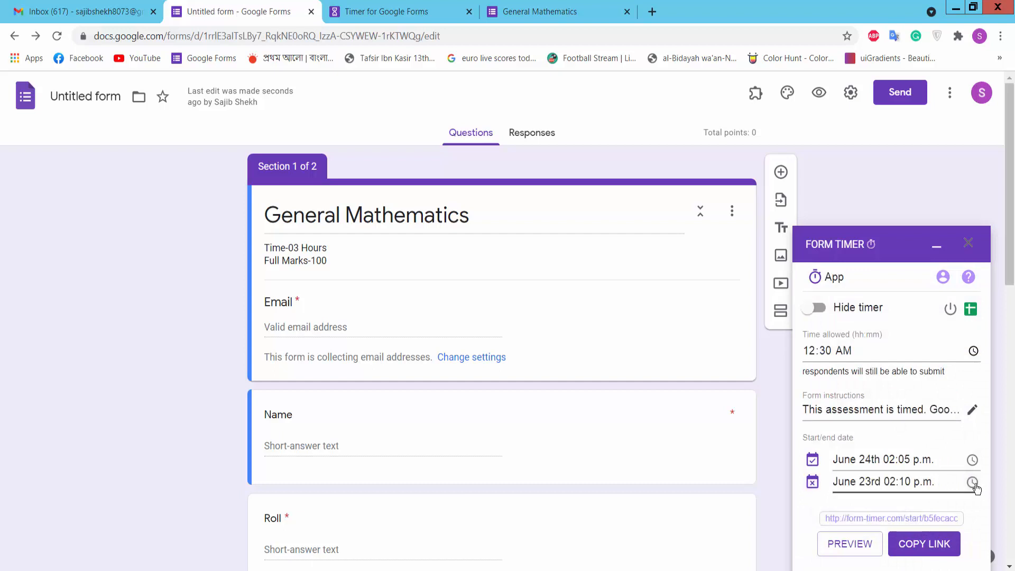
- Enable the form timer's deadline and set it to June 24th, 03:15 p.m
left_click(973, 484)
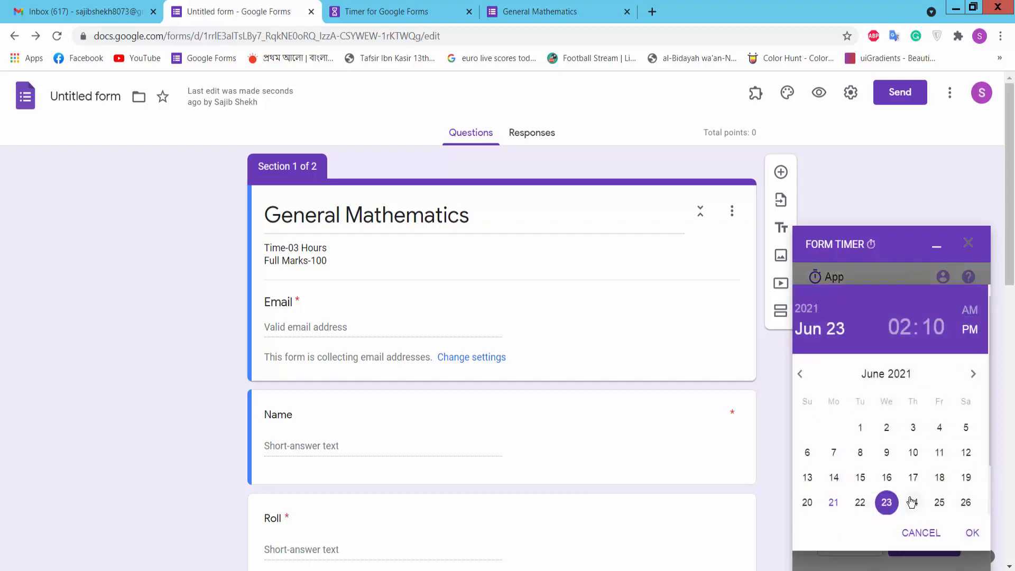
left_click(917, 503)
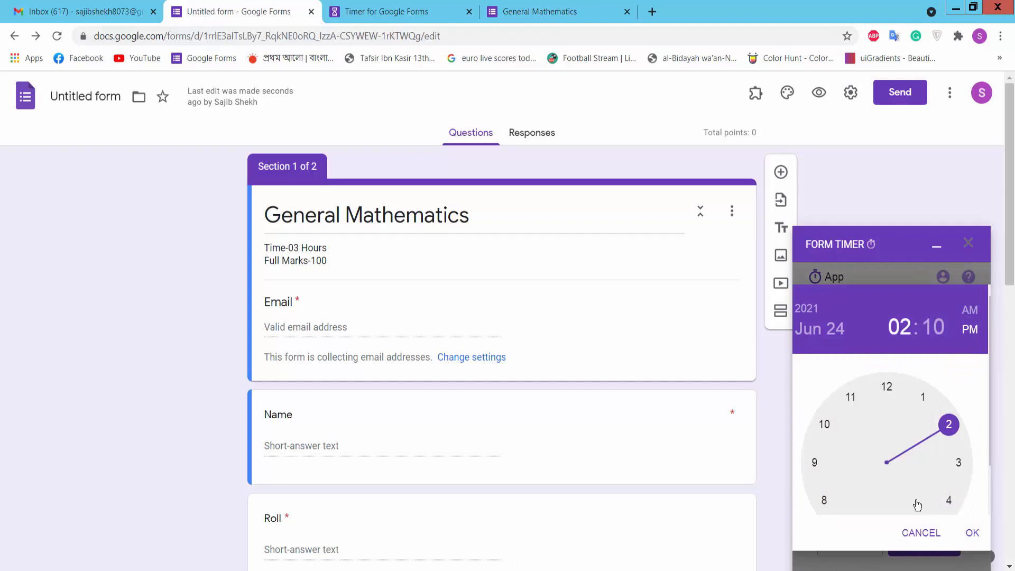
left_click(958, 463)
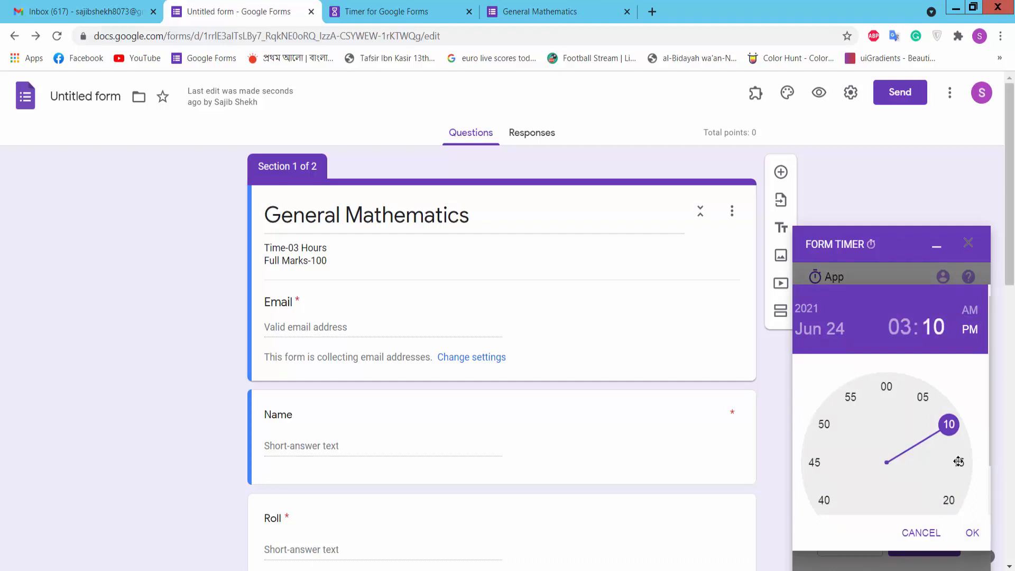
left_click(959, 464)
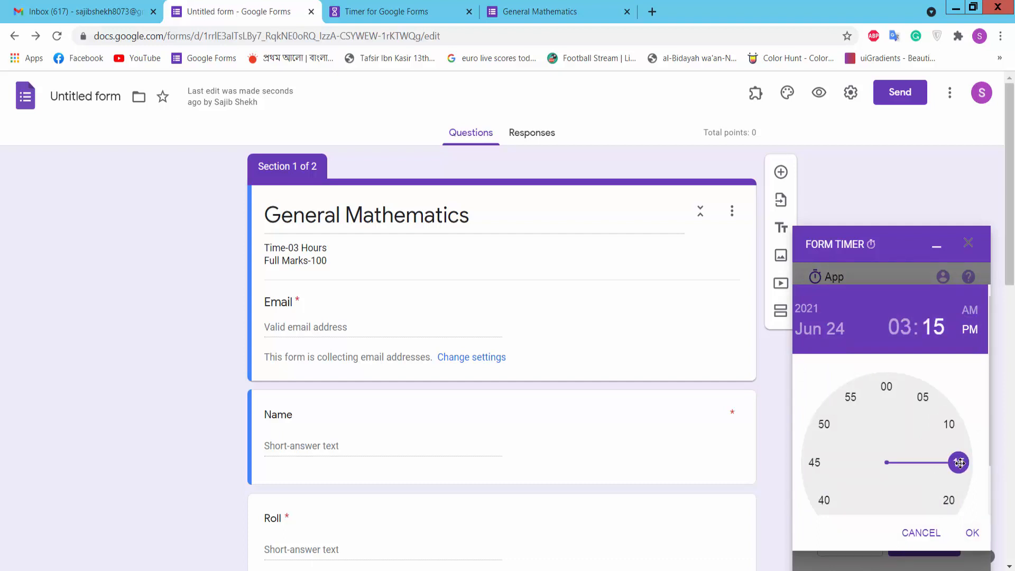
left_click(972, 533)
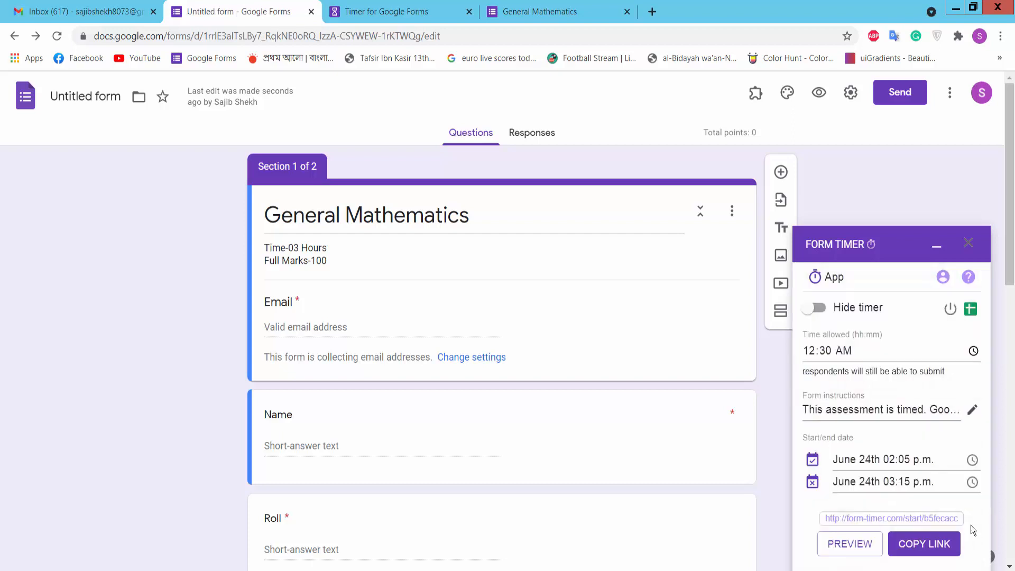
- Copy the timed form's link and open it in a new browser tab
scroll(907, 530, "down", 1)
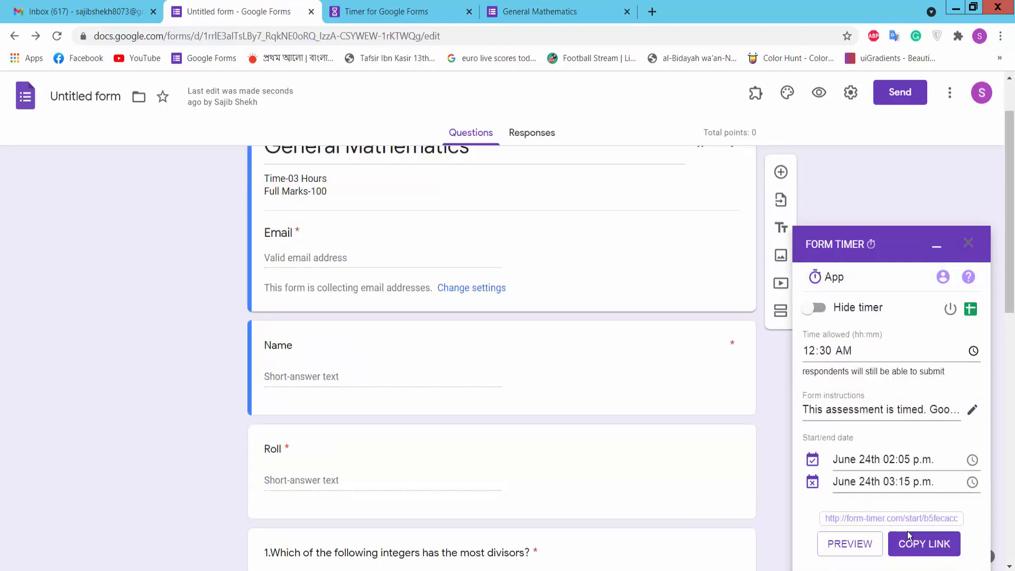
left_click(929, 549)
left_click(652, 12)
type("http://form-timer.com/start/b5fecacc")
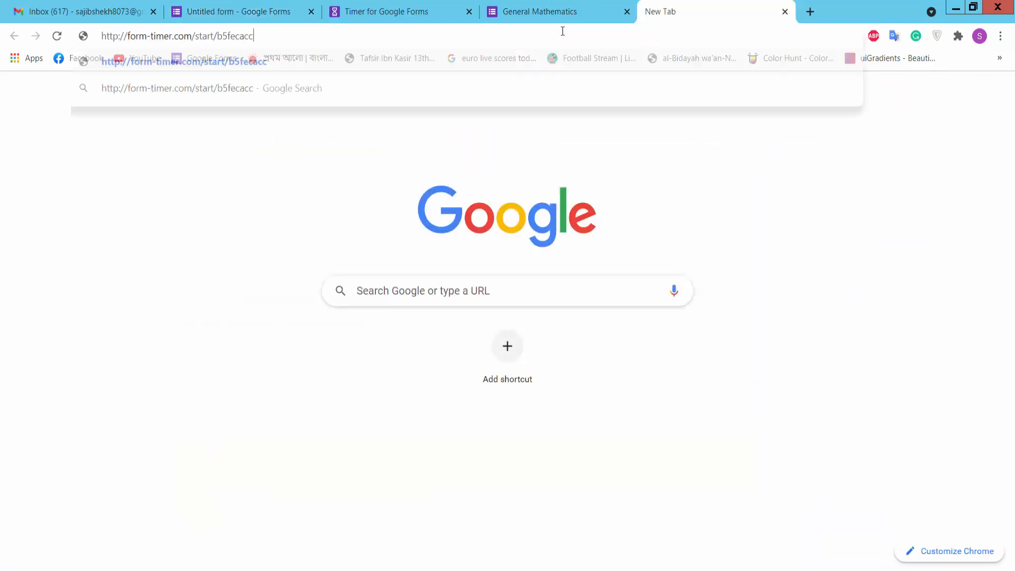
key("Return")
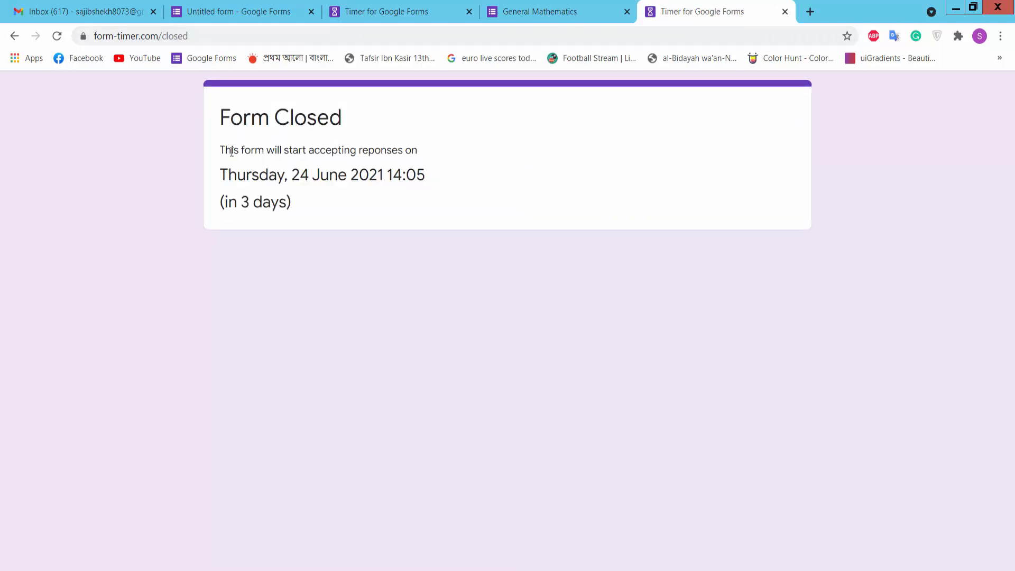
- Read when the timed form starts accepting responses on its closed-form page, and return to the form editor
left_click_drag(222, 153, 418, 154)
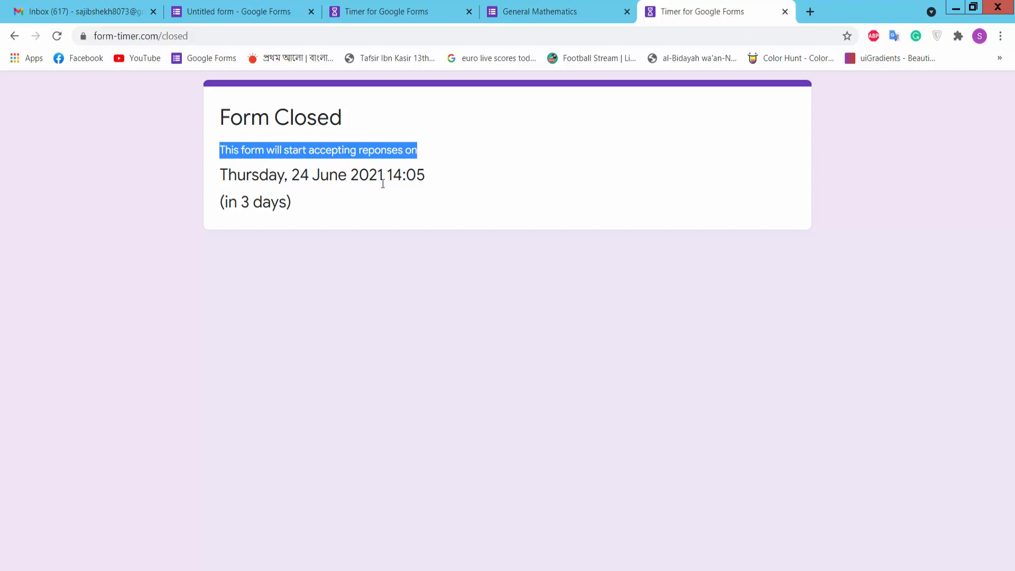
left_click_drag(225, 208, 303, 214)
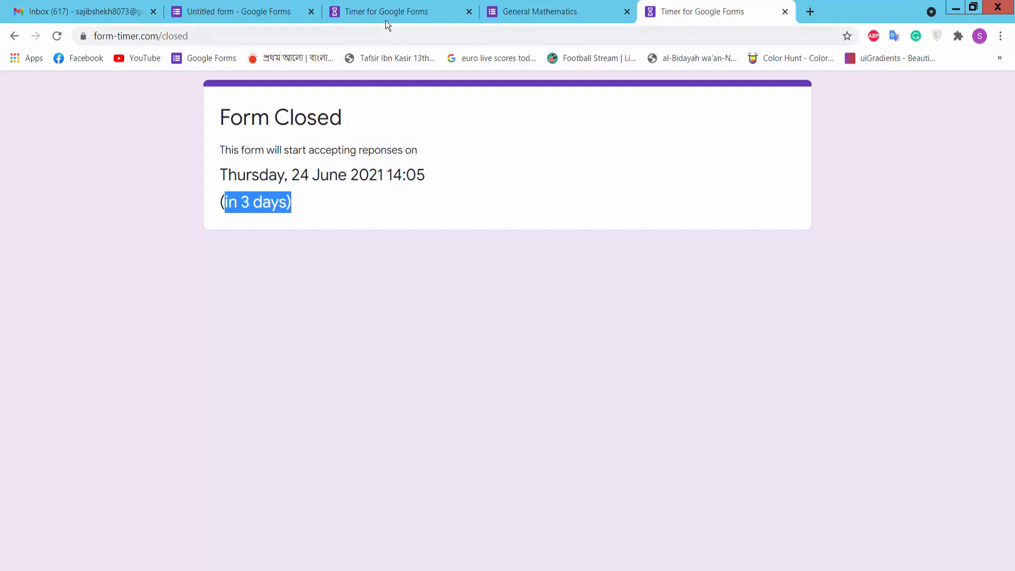
left_click(213, 11)
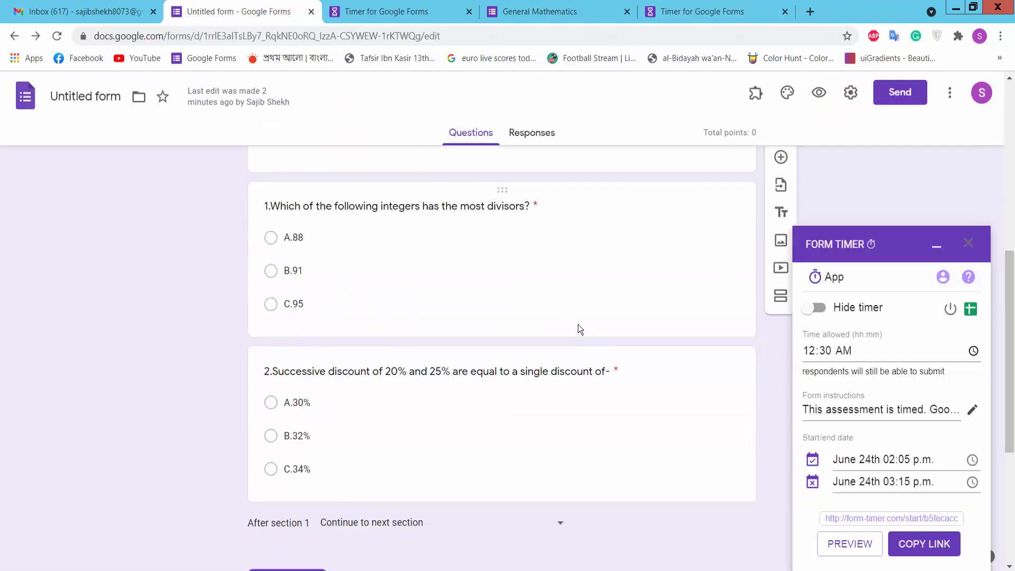